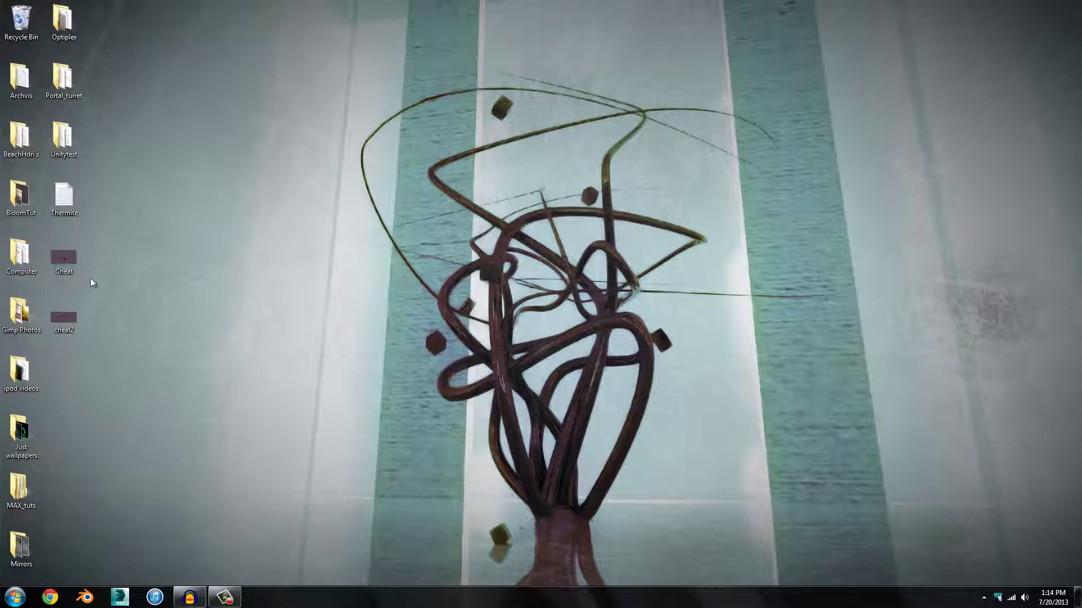
- Open the BloomTut folder on the desktop and search Google Images for "unreal engine bloom" in Chrome
{"action": "double_click", "coordinate": [31, 202]}
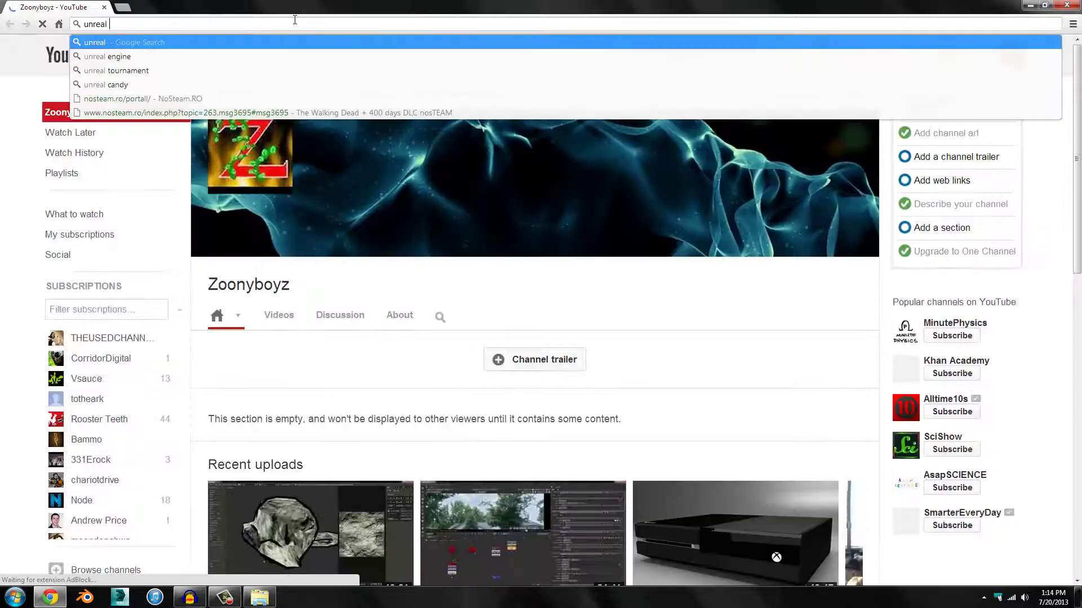
{"action": "type", "text": "engine bl"}
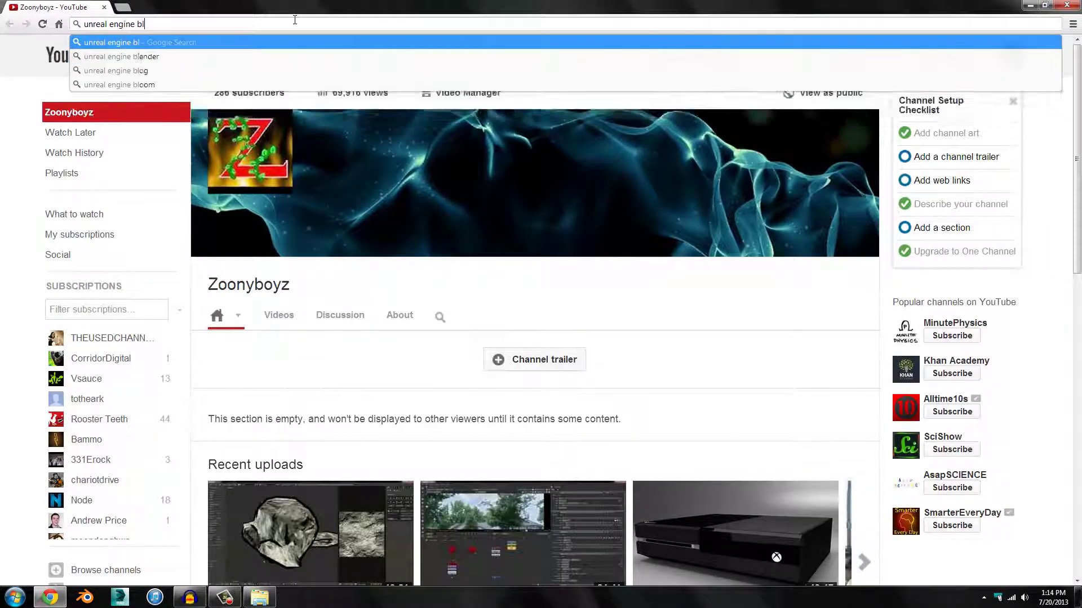
{"action": "type", "text": "oom"}
{"action": "key", "text": "Return"}
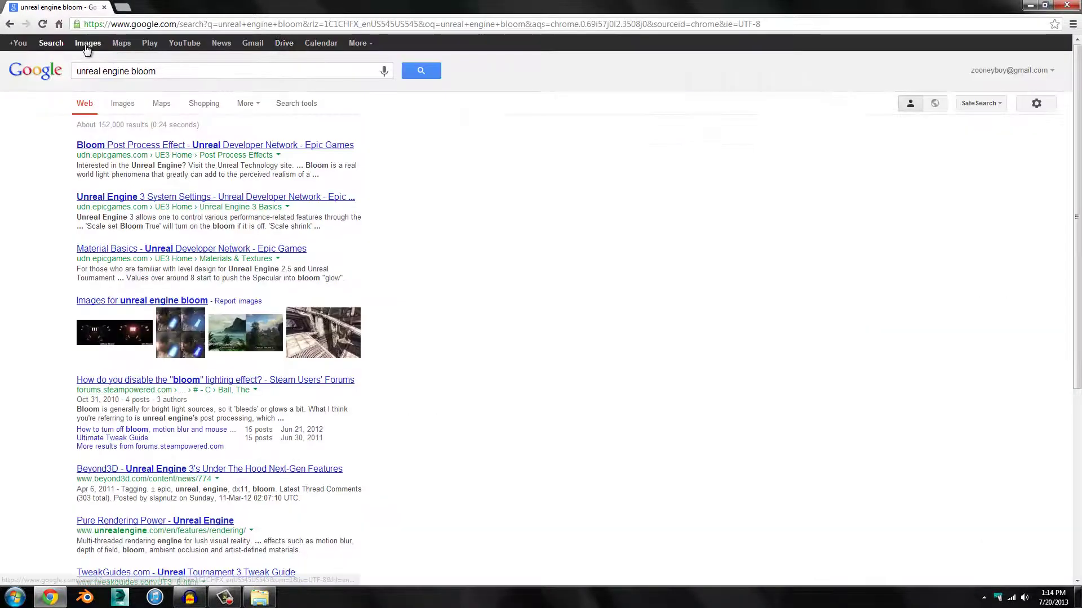
{"action": "left_click", "coordinate": [87, 45]}
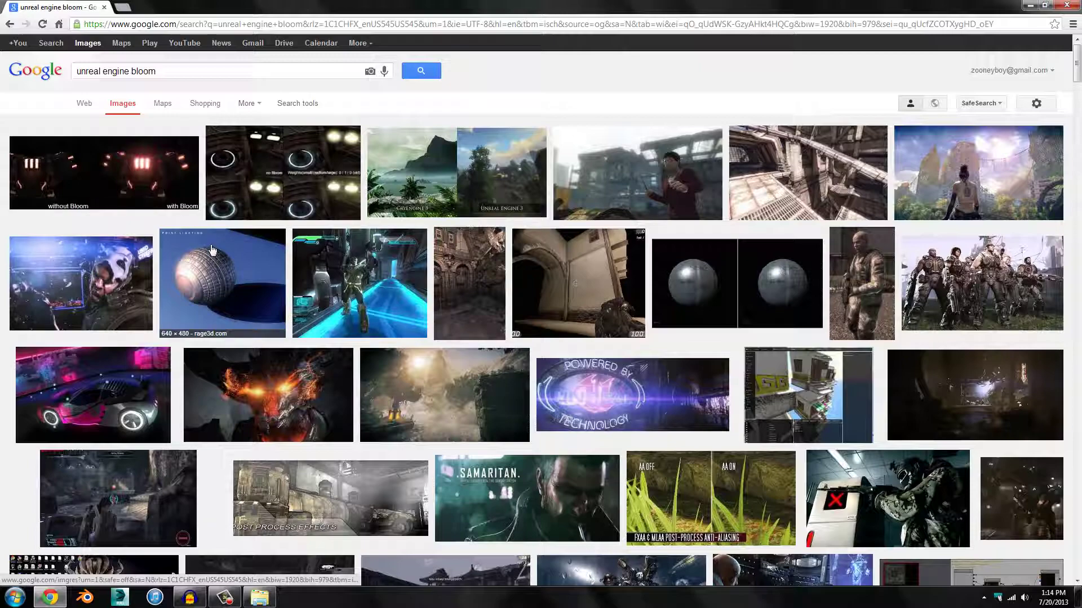
- Browse the image results and preview the comparison picture without and with bloom
{"action": "scroll", "coordinate": [214, 253], "scroll_direction": "down", "scroll_amount": 4}
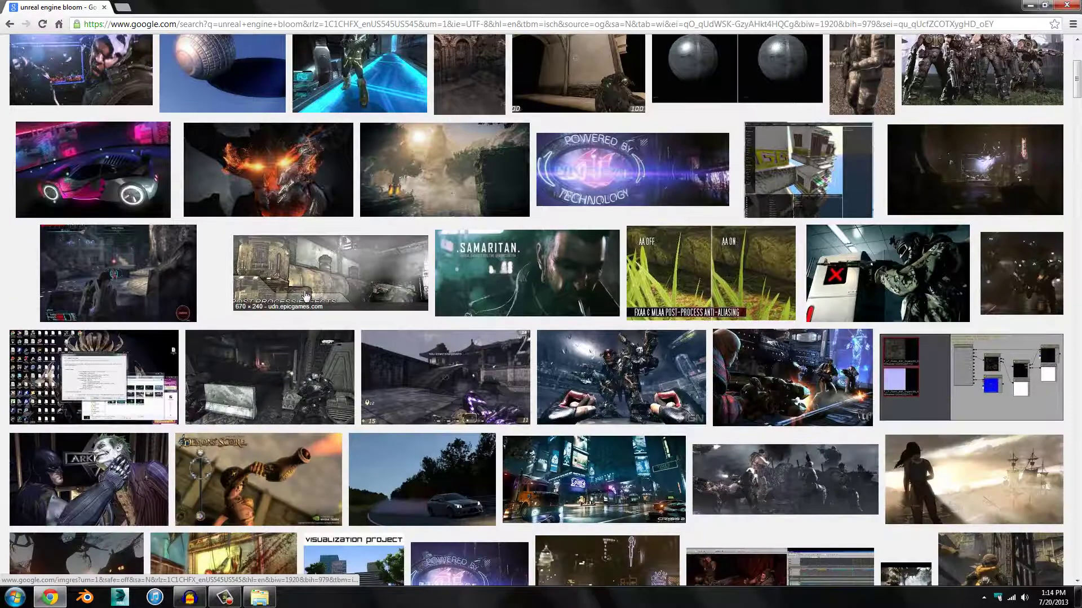
{"action": "scroll", "coordinate": [304, 296], "scroll_direction": "down", "scroll_amount": 3}
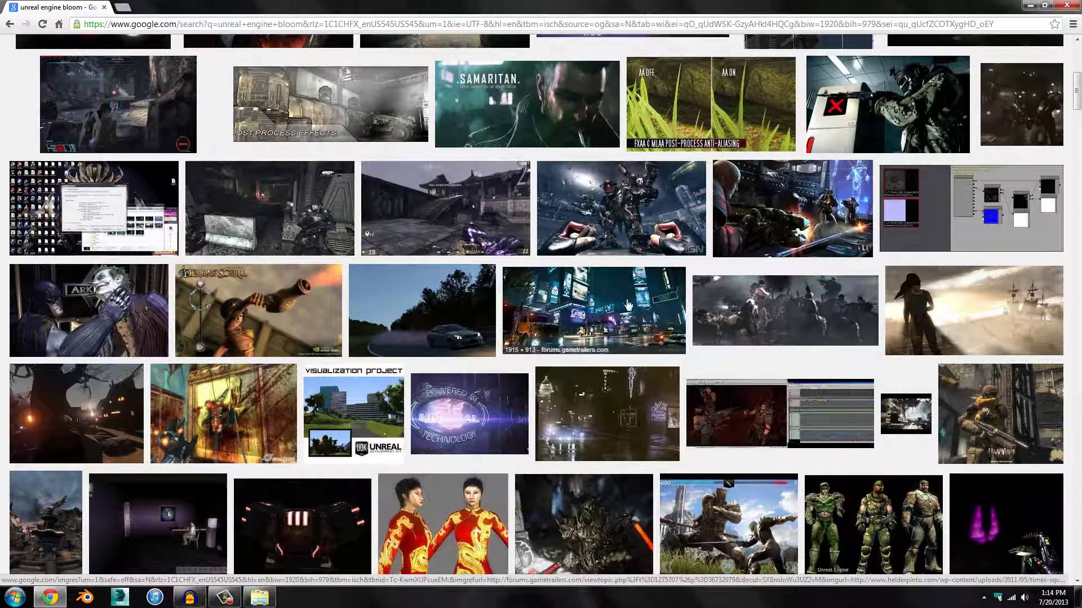
{"action": "scroll", "coordinate": [625, 316], "scroll_direction": "up", "scroll_amount": 7}
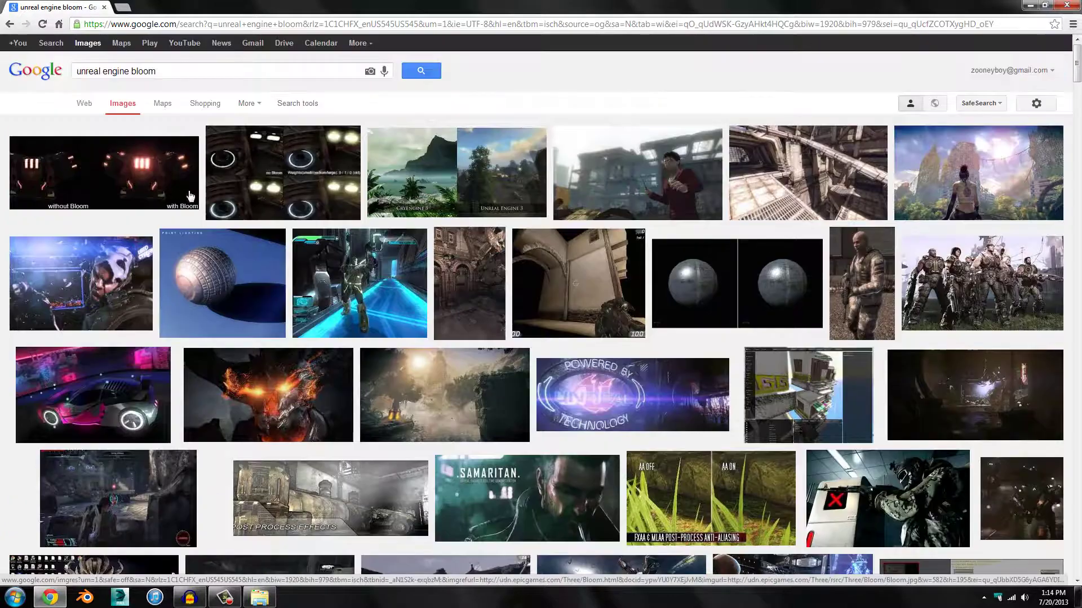
{"action": "left_click", "coordinate": [160, 174]}
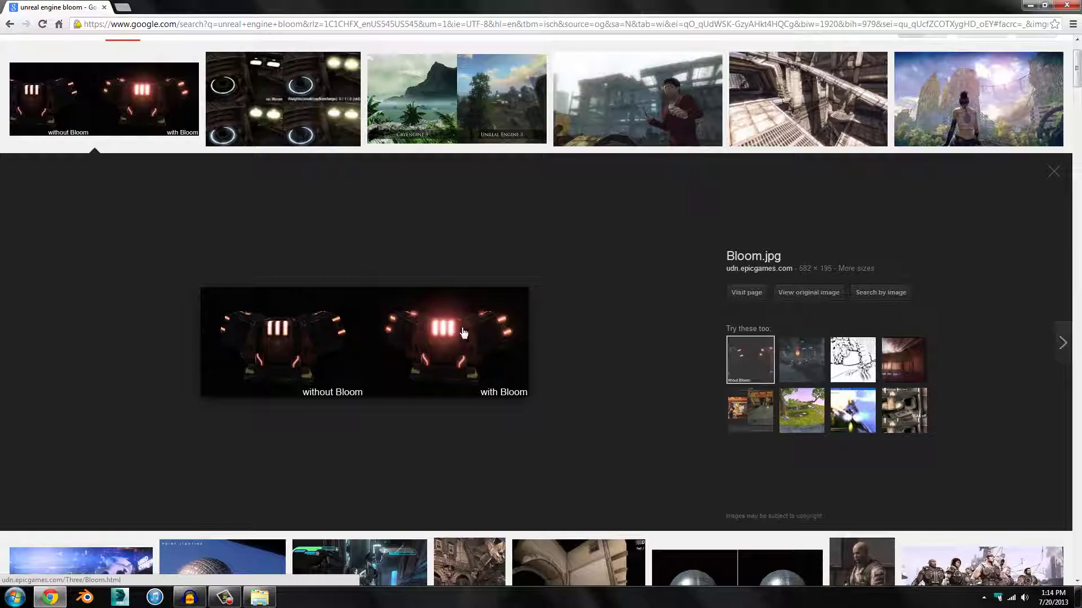
{"action": "left_click", "coordinate": [1053, 172]}
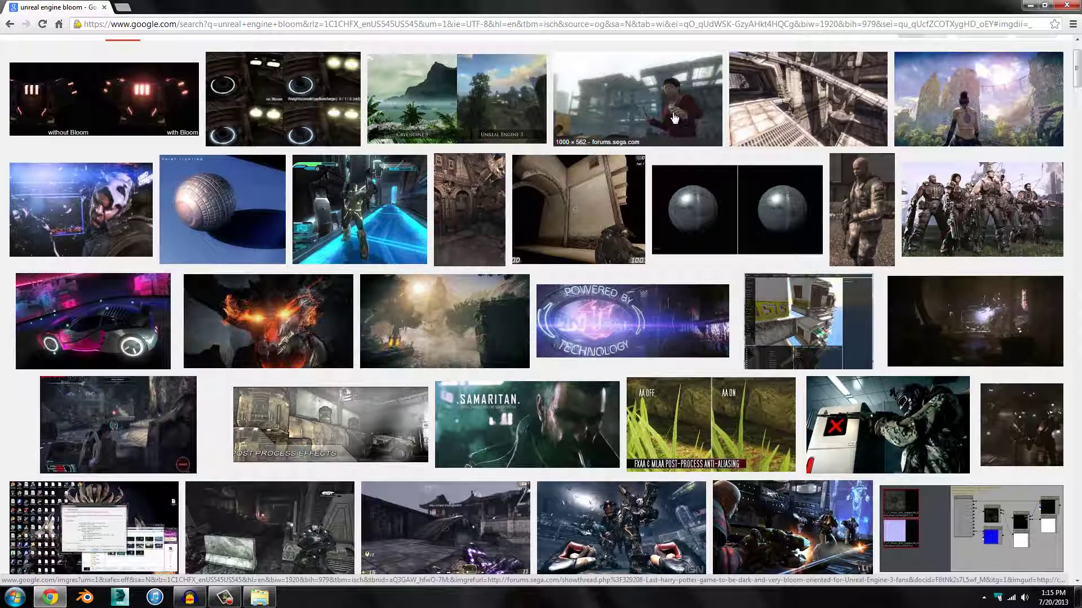
- Preview the Harry Potter game screenshot and the Unreal Tournament 3 screenshot among the image results
{"action": "scroll", "coordinate": [675, 117], "scroll_direction": "up", "scroll_amount": 1}
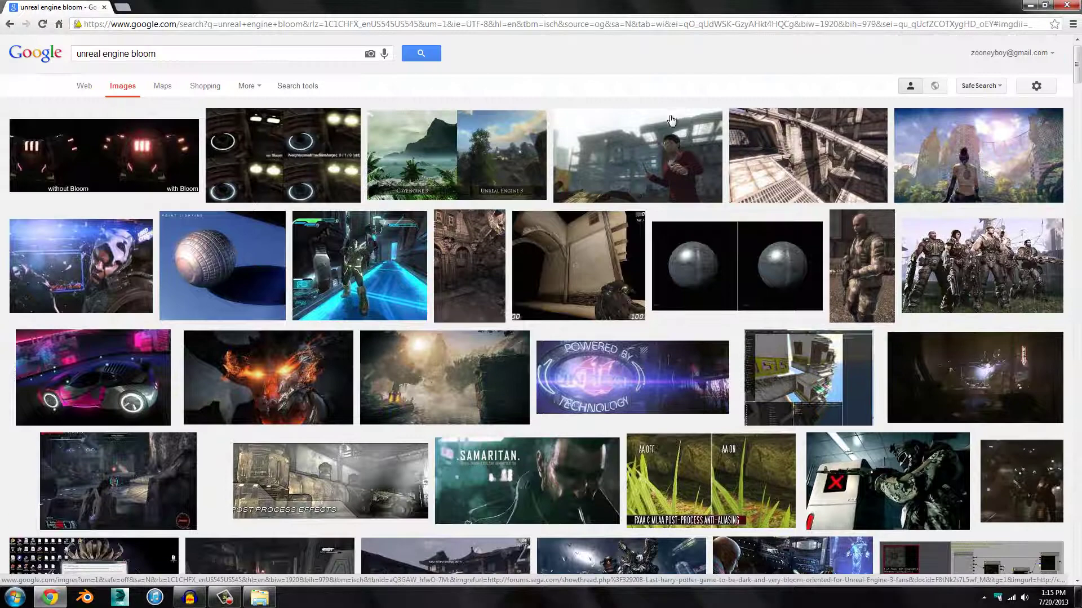
{"action": "left_click", "coordinate": [618, 142]}
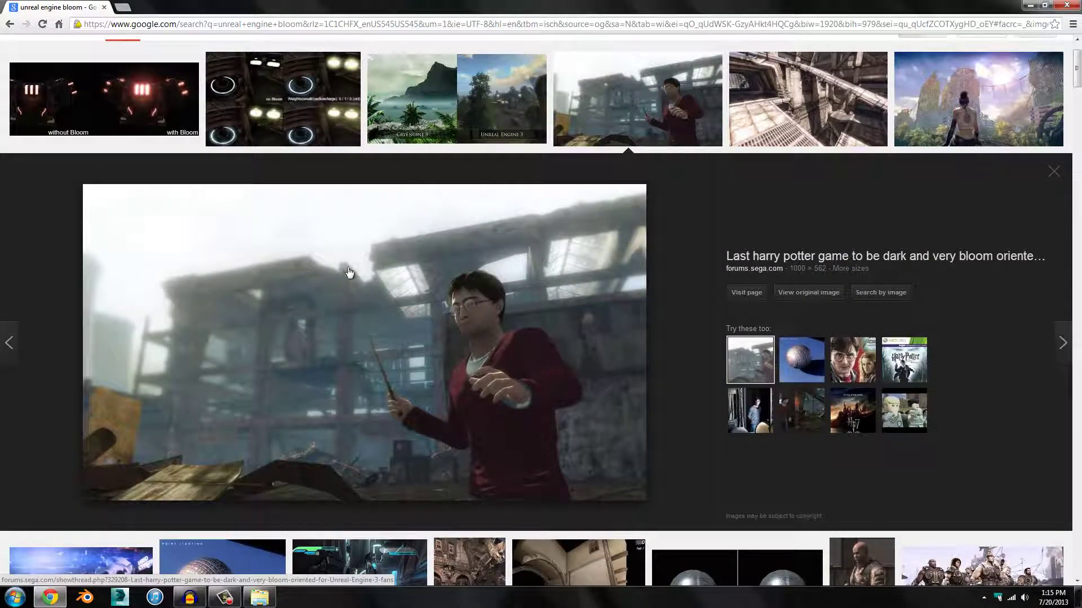
{"action": "left_click", "coordinate": [1053, 172]}
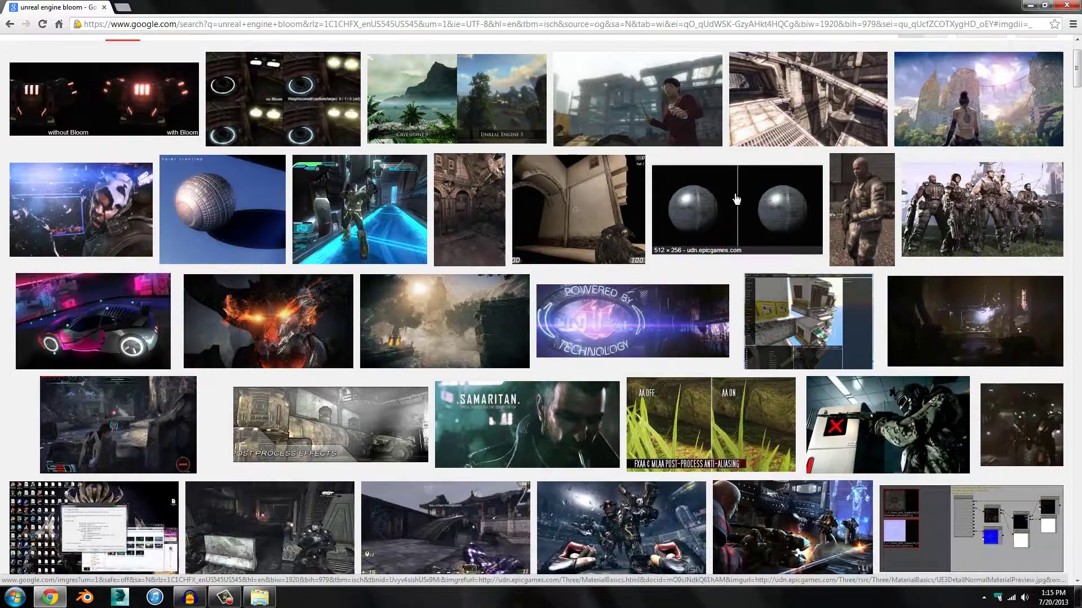
{"action": "left_click", "coordinate": [767, 130]}
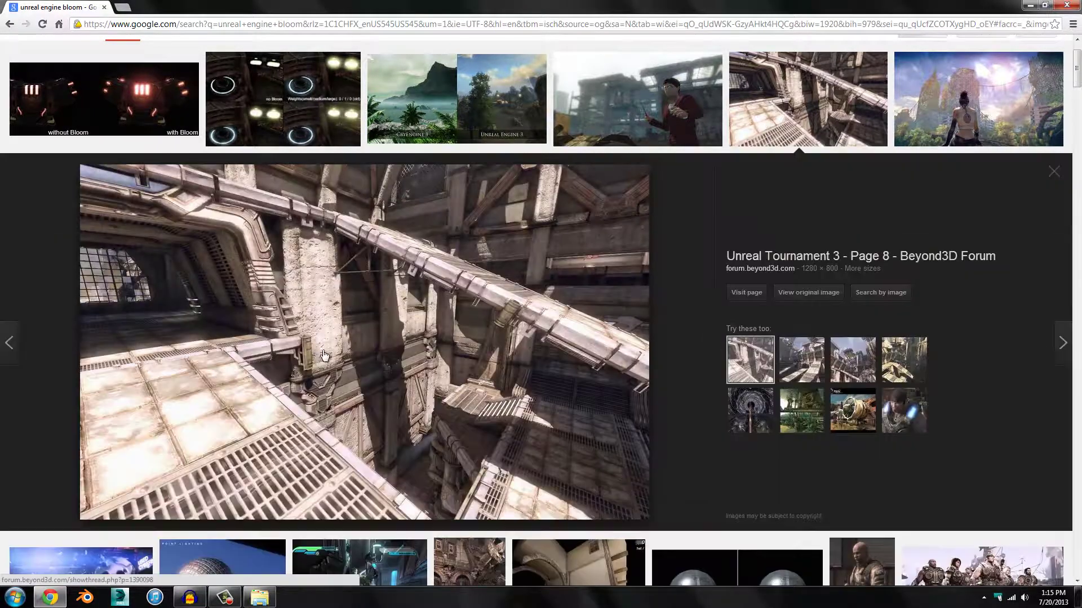
{"action": "left_click", "coordinate": [1053, 171]}
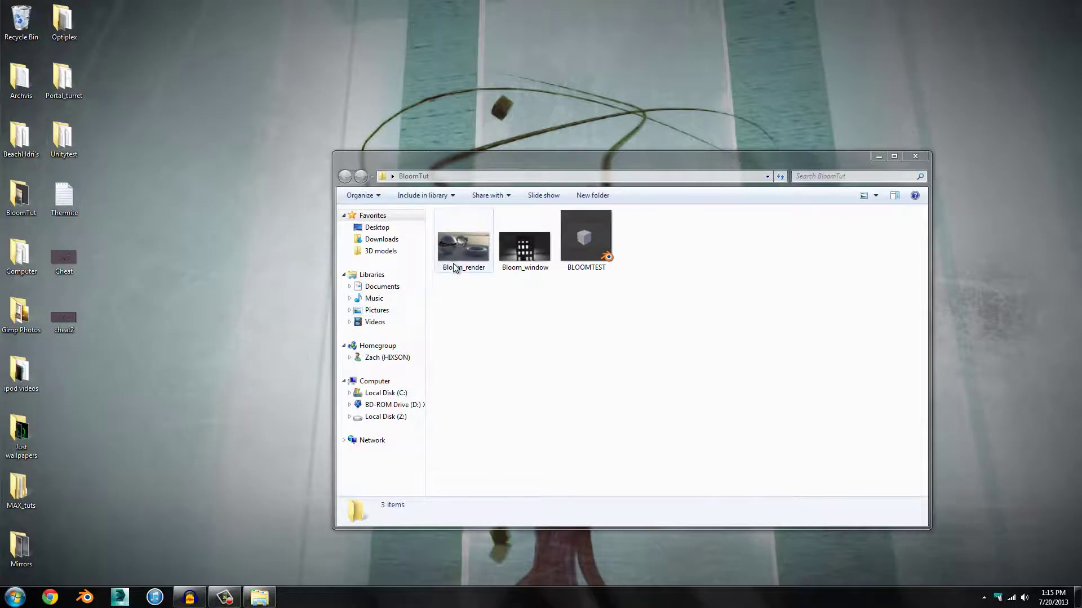
- Open the Bloom_render image from the BloomTut folder and examine the glow on the torus, glass object and reflective sphere up close
{"action": "double_click", "coordinate": [456, 268]}
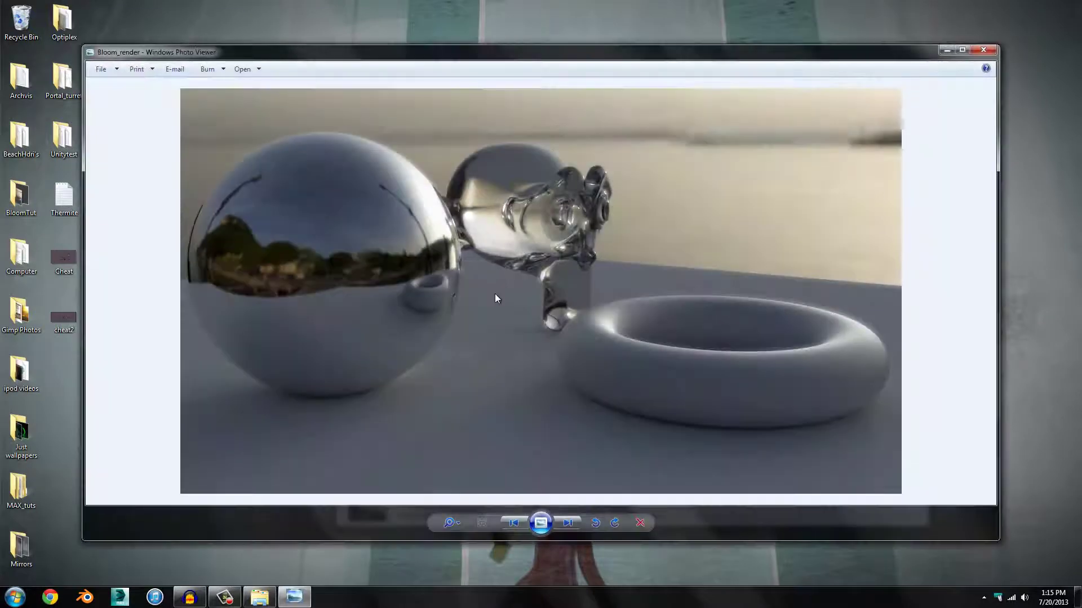
{"action": "scroll", "coordinate": [494, 296], "scroll_direction": "up", "scroll_amount": 3}
{"action": "scroll", "coordinate": [473, 278], "scroll_direction": "up", "scroll_amount": 4}
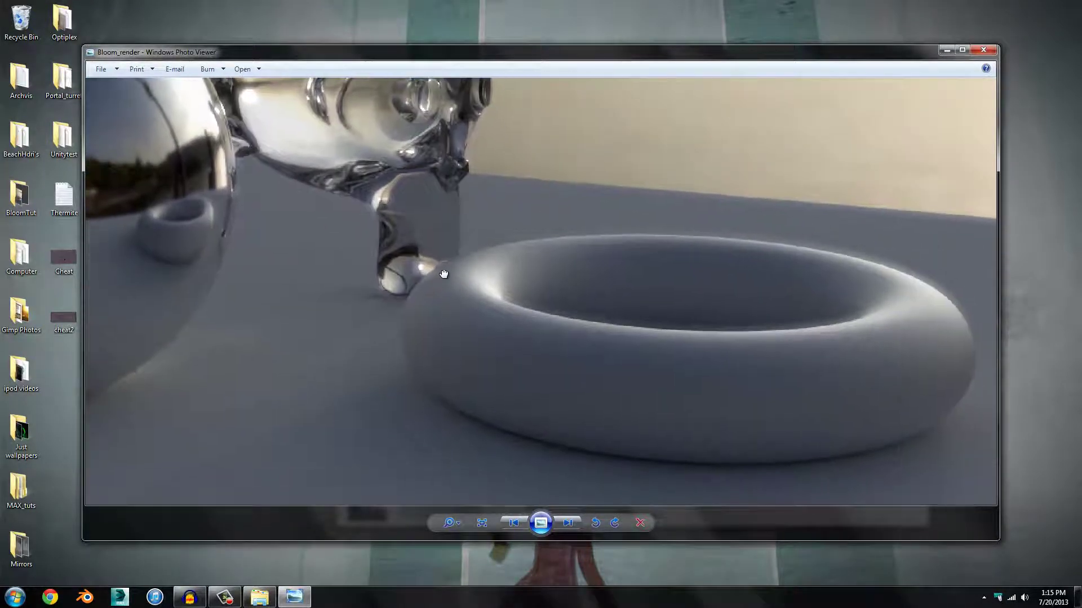
{"action": "left_click_drag", "start_coordinate": [449, 273], "coordinate": [254, 273]}
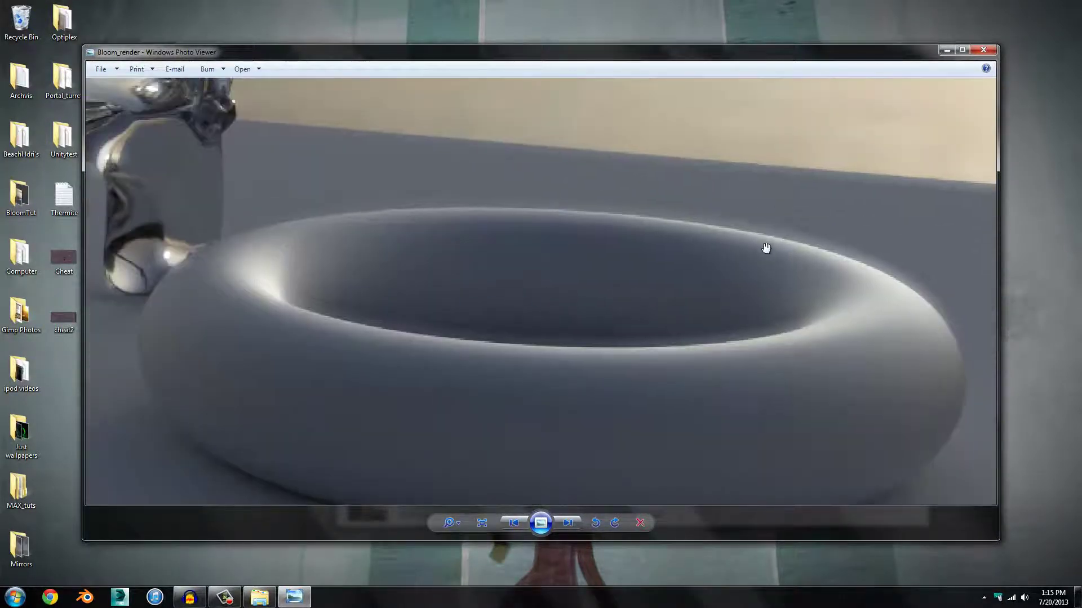
{"action": "left_click_drag", "start_coordinate": [581, 175], "coordinate": [702, 280]}
{"action": "left_click_drag", "start_coordinate": [360, 253], "coordinate": [599, 383]}
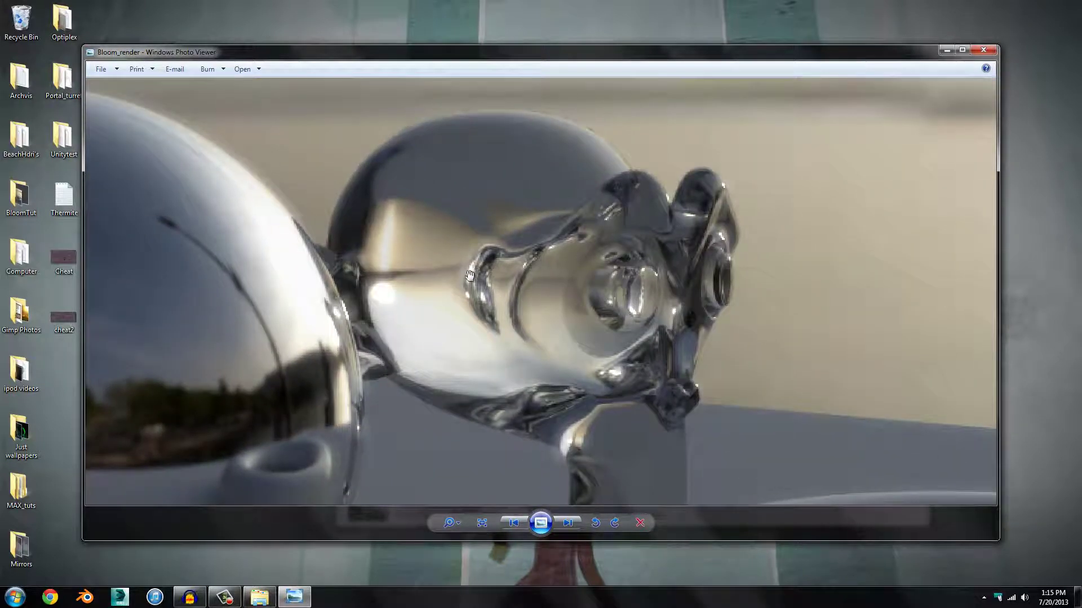
{"action": "left_click_drag", "start_coordinate": [389, 273], "coordinate": [716, 210]}
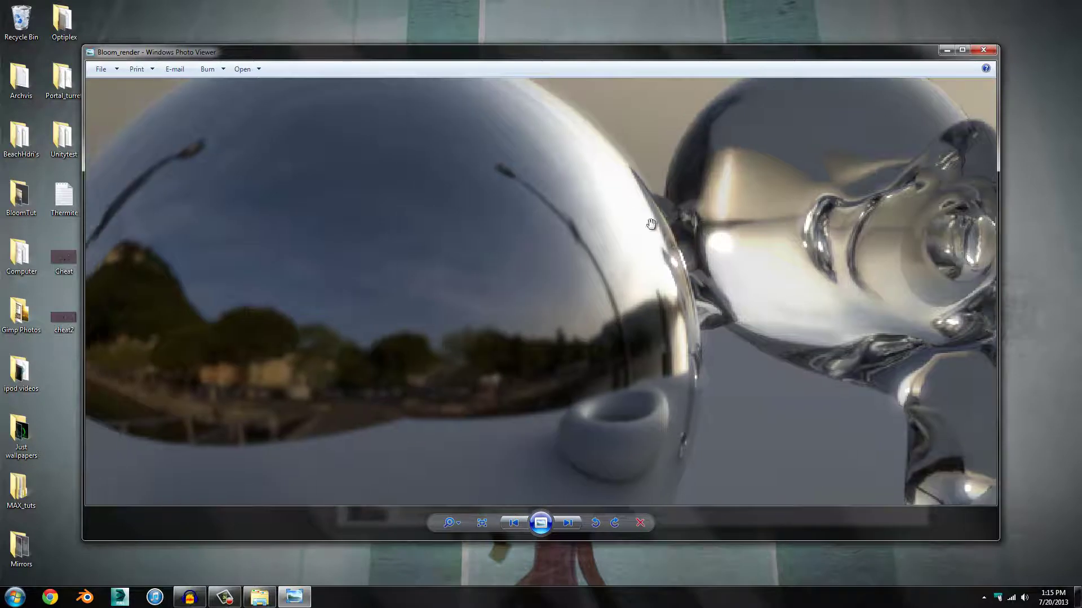
{"action": "left_click_drag", "start_coordinate": [619, 209], "coordinate": [598, 340]}
{"action": "scroll", "coordinate": [614, 364], "scroll_direction": "down", "scroll_amount": 5}
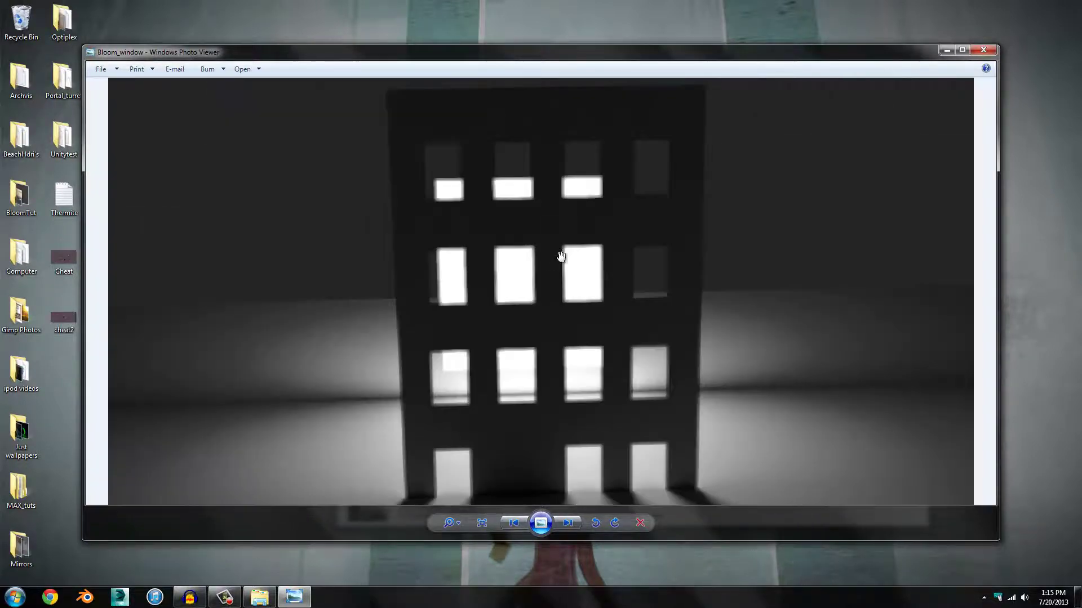
- Examine the lit windows in the Bloom_window image, then close the image viewer and the BloomTut folder
{"action": "scroll", "coordinate": [560, 259], "scroll_direction": "up", "scroll_amount": 3}
{"action": "scroll", "coordinate": [519, 261], "scroll_direction": "down", "scroll_amount": 4}
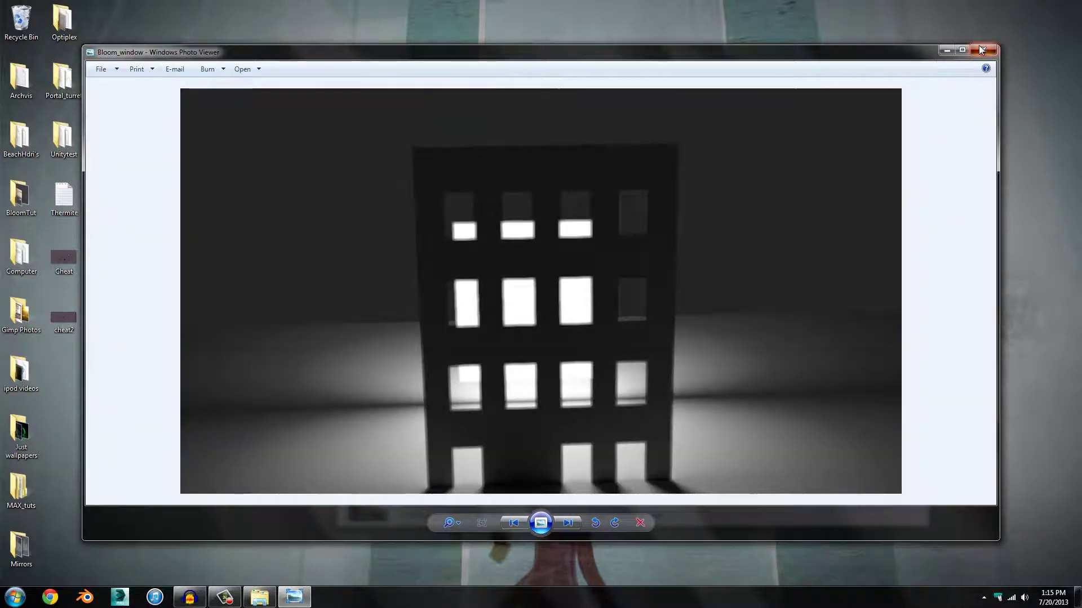
{"action": "left_click", "coordinate": [983, 51]}
{"action": "left_click", "coordinate": [916, 157]}
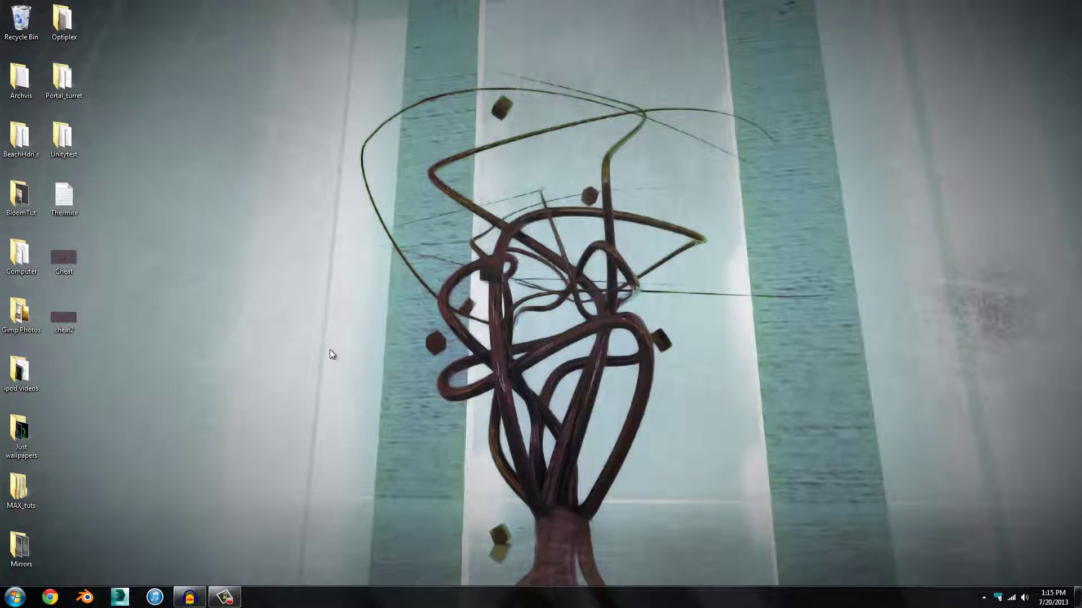
- Launch Blender, switch to the Compositing screen layout and enable Use Nodes for the compositor
{"action": "left_click", "coordinate": [93, 598]}
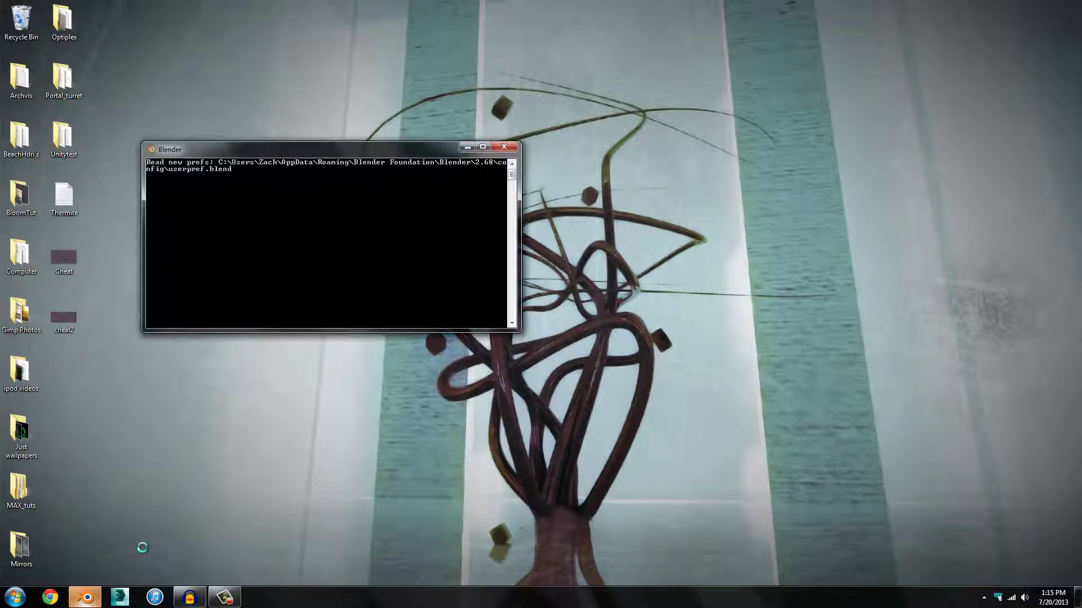
{"action": "left_click", "coordinate": [306, 370]}
{"action": "scroll", "coordinate": [366, 375], "scroll_direction": "up", "scroll_amount": 2}
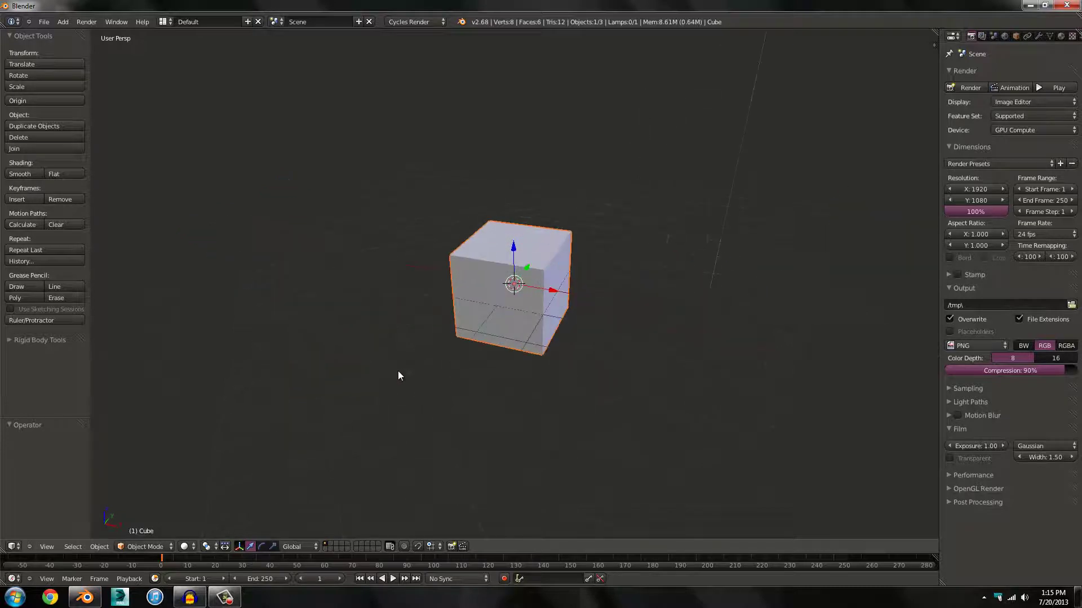
{"action": "key", "text": "ctrl+Left"}
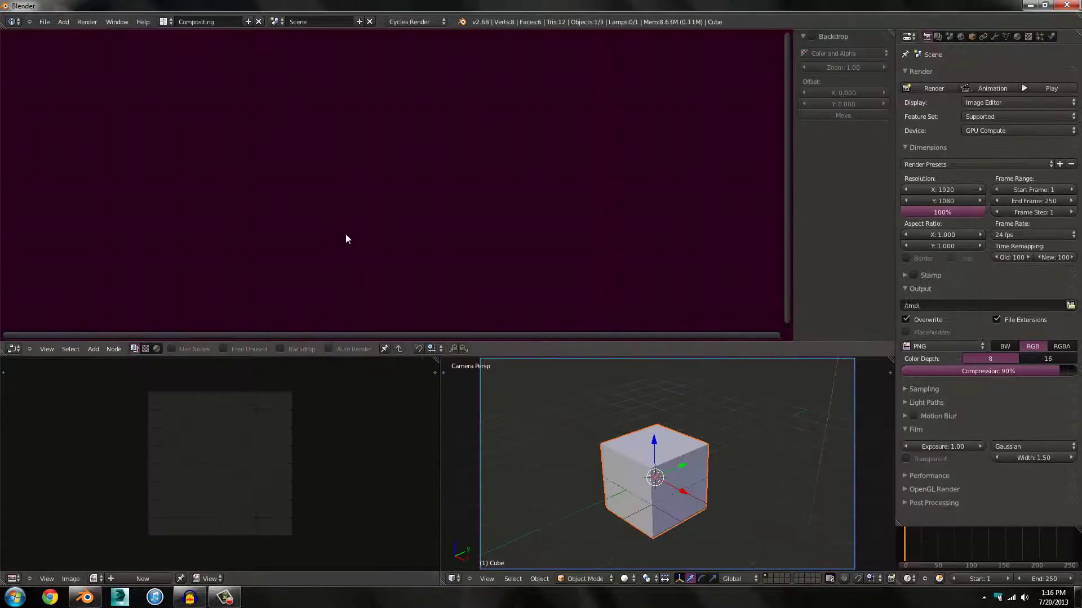
{"action": "middle_click_drag", "start_coordinate": [362, 236], "coordinate": [347, 248]}
{"action": "left_click", "coordinate": [176, 347]}
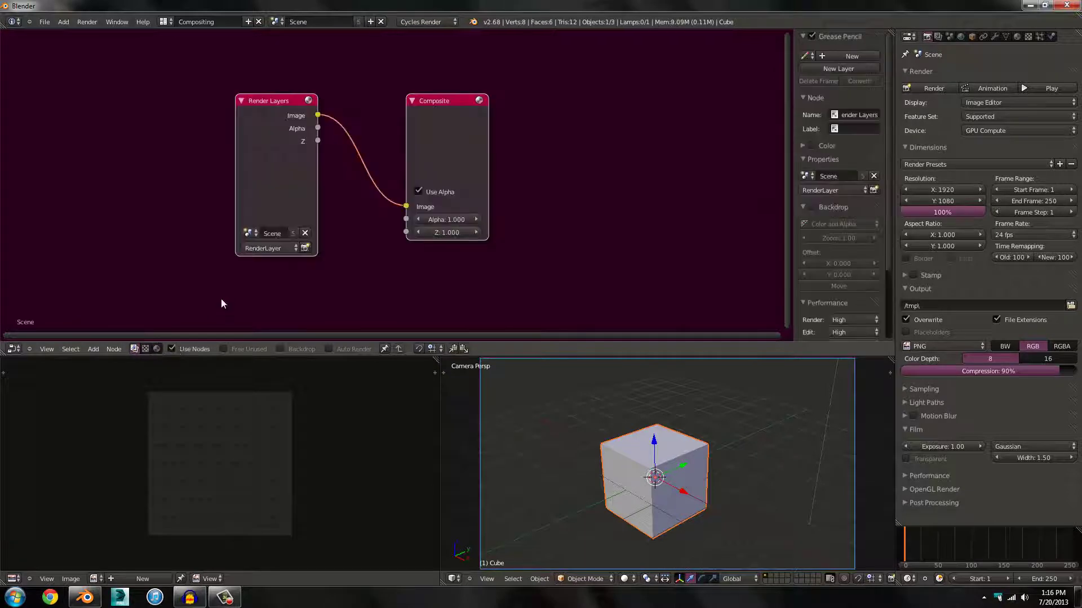
- Move the Render Layers node farther away from the Composite node
{"action": "scroll", "coordinate": [262, 279], "scroll_direction": "up", "scroll_amount": 2}
{"action": "scroll", "coordinate": [262, 278], "scroll_direction": "down", "scroll_amount": 2}
{"action": "middle_click_drag", "start_coordinate": [262, 278], "coordinate": [276, 272]}
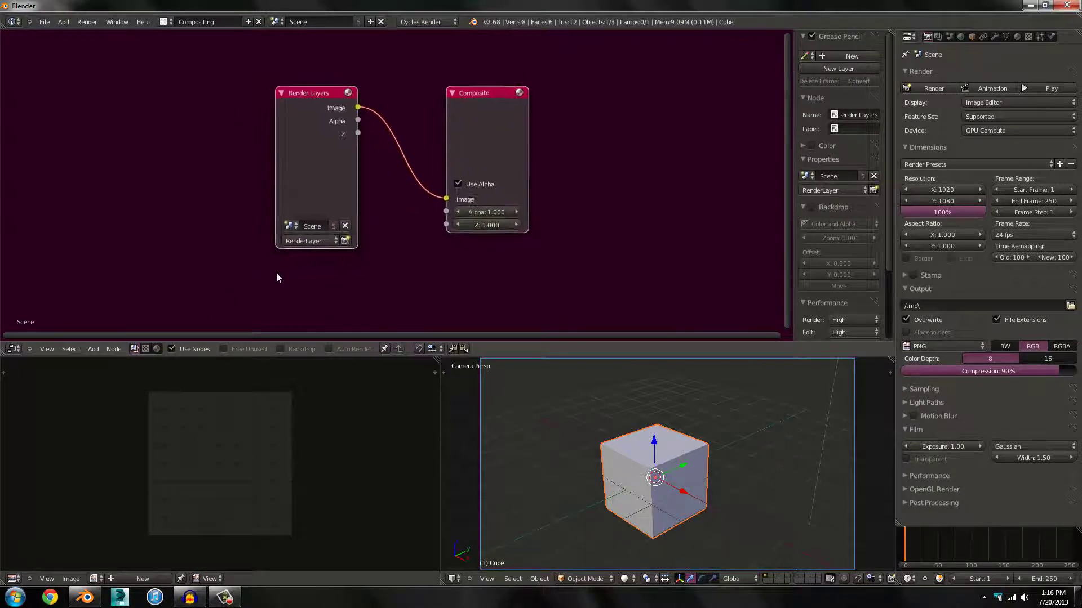
{"action": "scroll", "coordinate": [276, 273], "scroll_direction": "up", "scroll_amount": 2}
{"action": "left_click", "coordinate": [286, 143]}
{"action": "left_click_drag", "start_coordinate": [285, 143], "coordinate": [52, 137]}
{"action": "middle_click_drag", "start_coordinate": [218, 177], "coordinate": [384, 183]}
{"action": "scroll", "coordinate": [384, 182], "scroll_direction": "up", "scroll_amount": 1}
{"action": "scroll", "coordinate": [384, 183], "scroll_direction": "down", "scroll_amount": 1}
{"action": "middle_click_drag", "start_coordinate": [459, 209], "coordinate": [407, 211]}
{"action": "scroll", "coordinate": [407, 211], "scroll_direction": "up", "scroll_amount": 1}
{"action": "scroll", "coordinate": [405, 210], "scroll_direction": "down", "scroll_amount": 2}
{"action": "scroll", "coordinate": [310, 195], "scroll_direction": "down", "scroll_amount": 2}
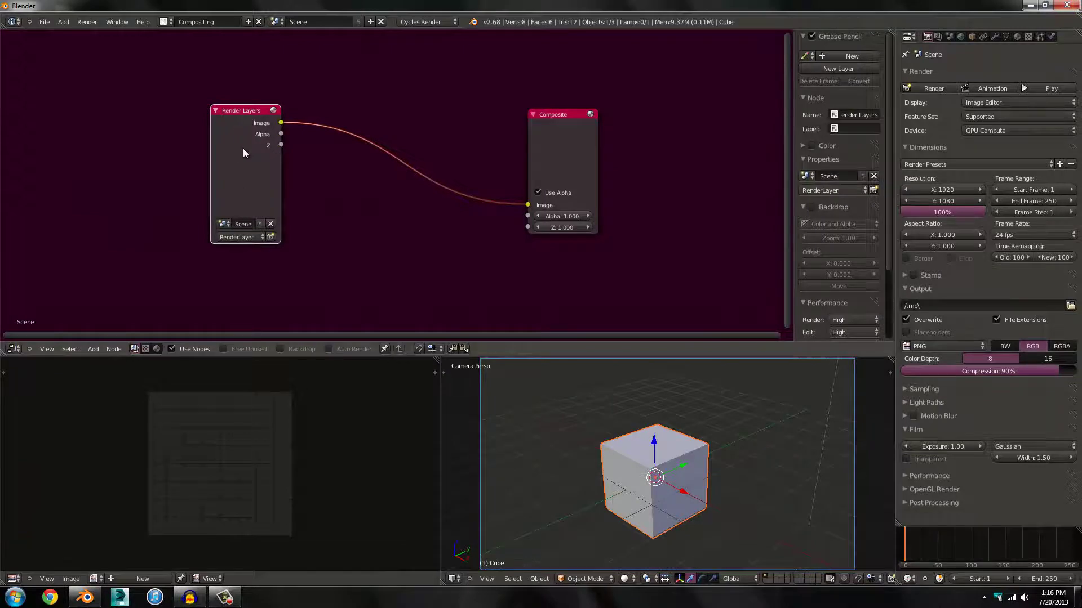
- Delete the Render Layers node and place an Image input node in its spot
{"action": "key", "text": "x"}
{"action": "key", "text": "shift+a"}
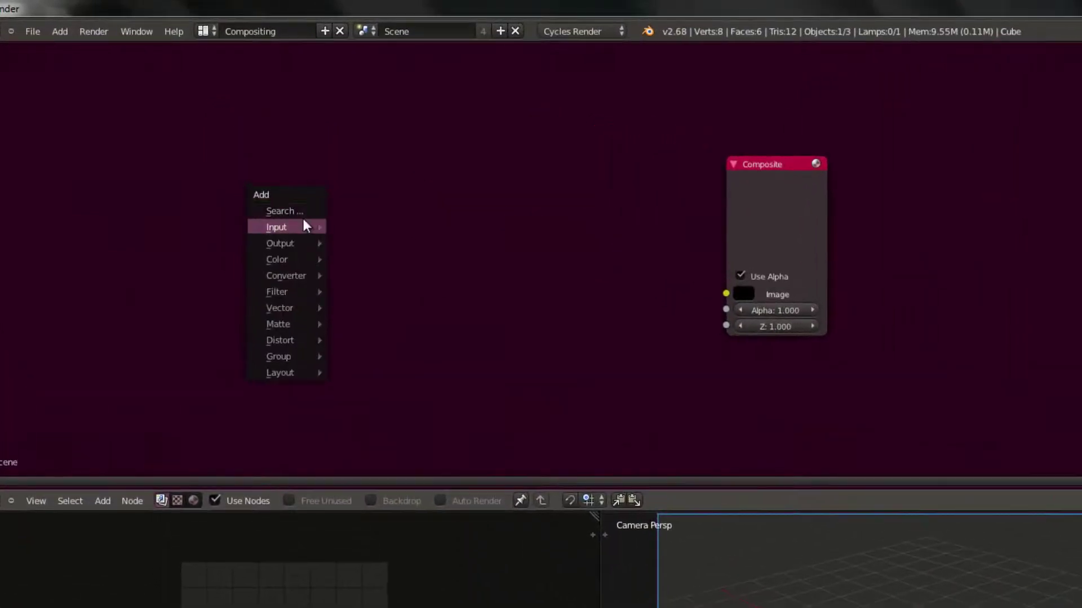
{"action": "mouse_move", "coordinate": [297, 261]}
{"action": "mouse_move", "coordinate": [298, 228]}
{"action": "left_click", "coordinate": [362, 245]}
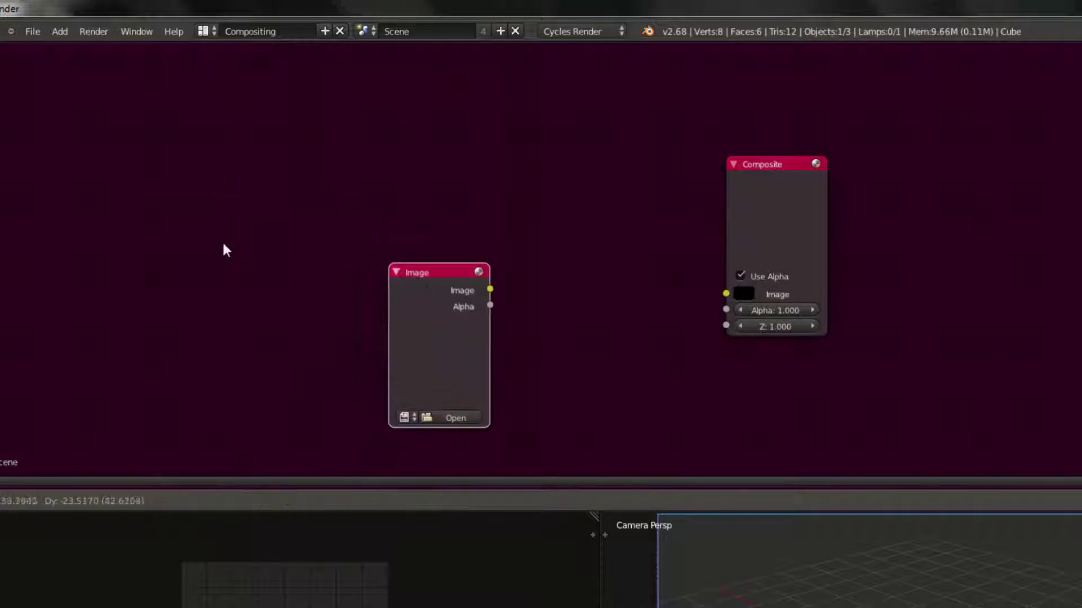
{"action": "left_click", "coordinate": [225, 154]}
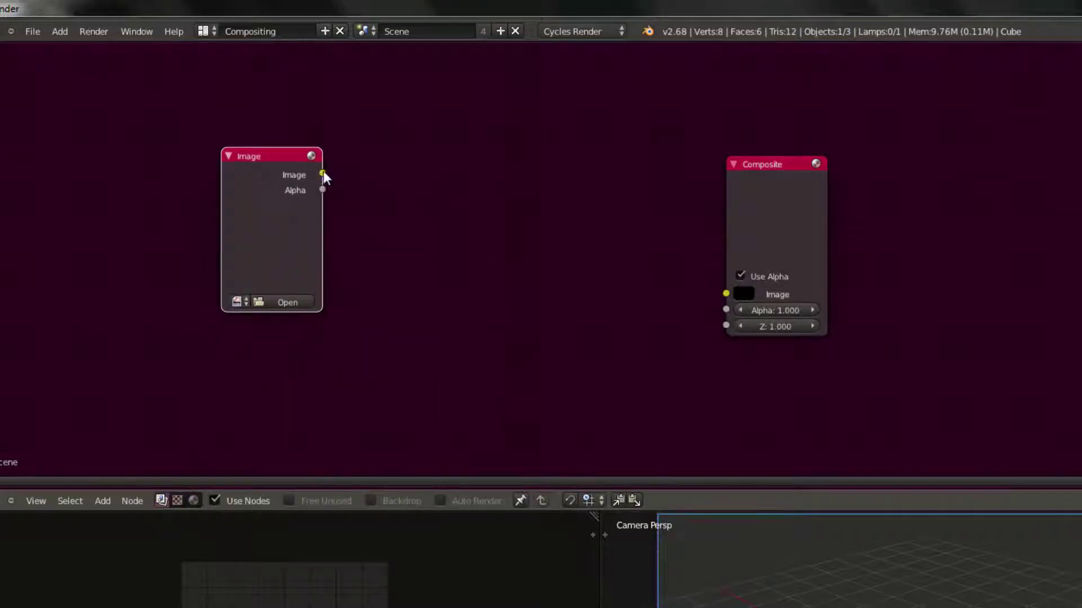
- Link the Image node's Image output to the Composite node's Image input and load HDRI_test.png from the proj_files folder
{"action": "left_click_drag", "start_coordinate": [323, 174], "coordinate": [726, 294]}
{"action": "left_click_drag", "start_coordinate": [280, 223], "coordinate": [214, 233]}
{"action": "left_click", "coordinate": [230, 315]}
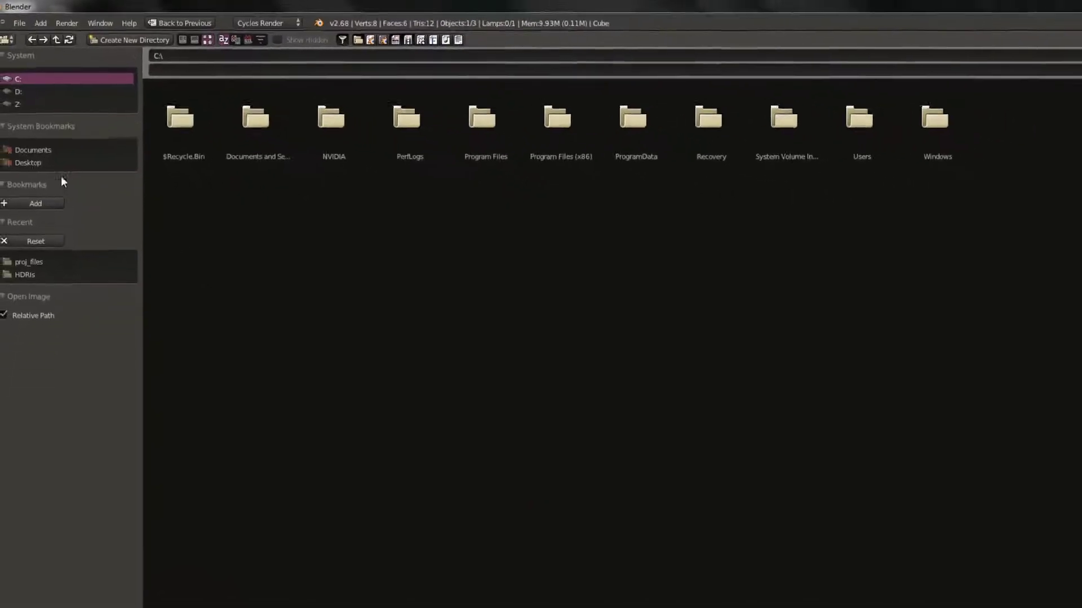
{"action": "left_click", "coordinate": [29, 258]}
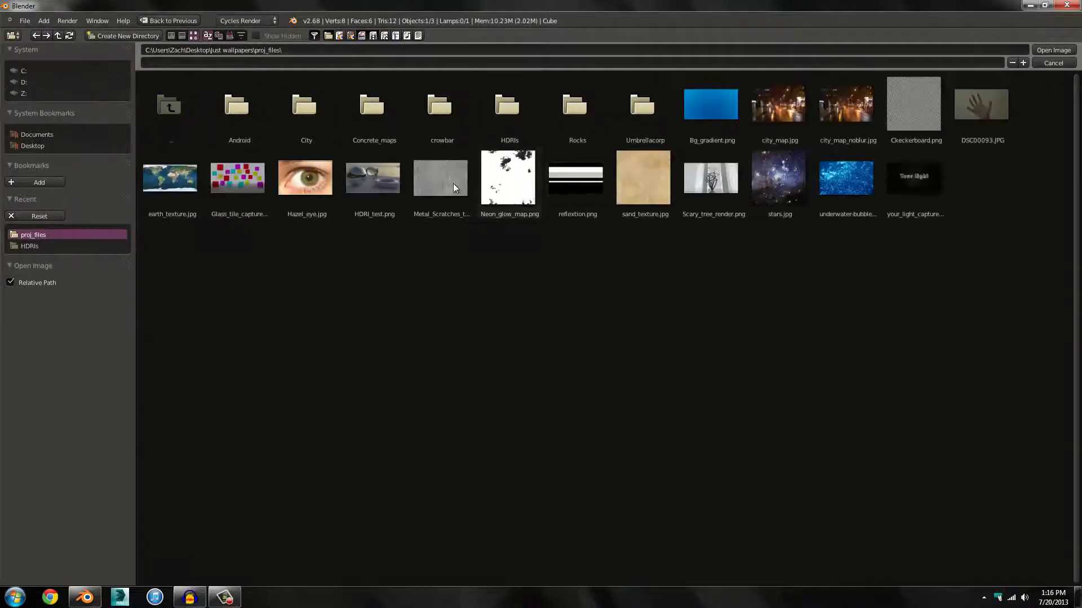
{"action": "double_click", "coordinate": [394, 180]}
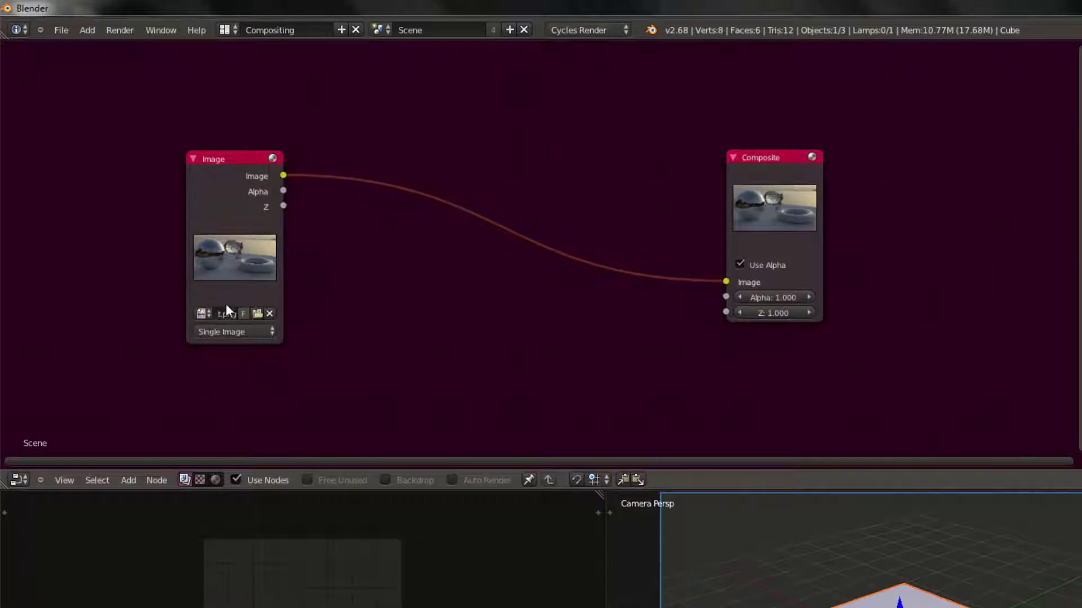
{"action": "middle_click_drag", "start_coordinate": [397, 270], "coordinate": [530, 260]}
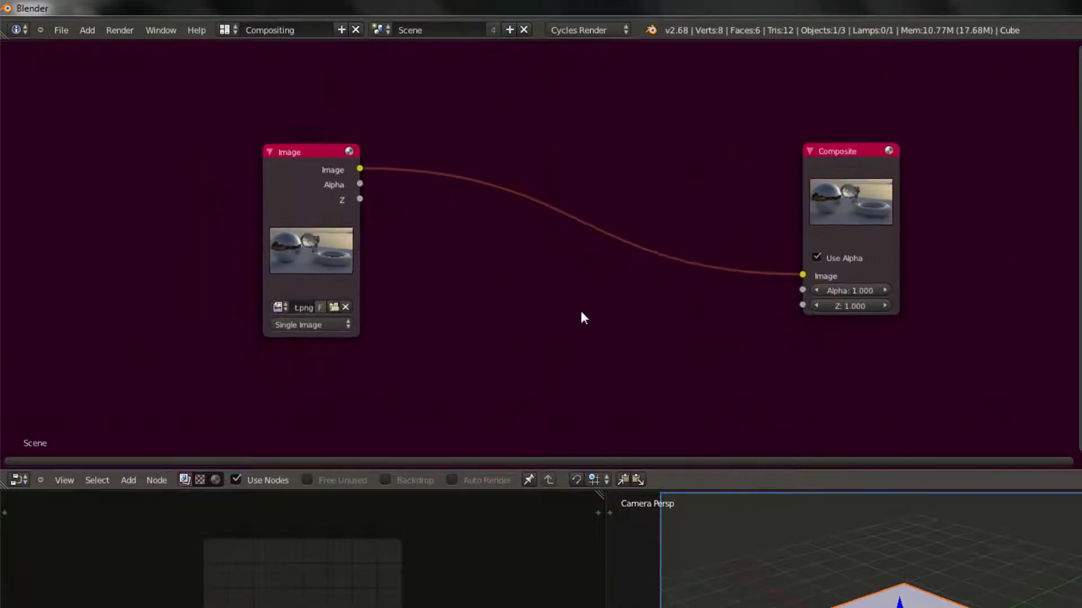
- Move the Image node down and slightly farther away from the Composite node
{"action": "middle_click_drag", "start_coordinate": [488, 307], "coordinate": [530, 322]}
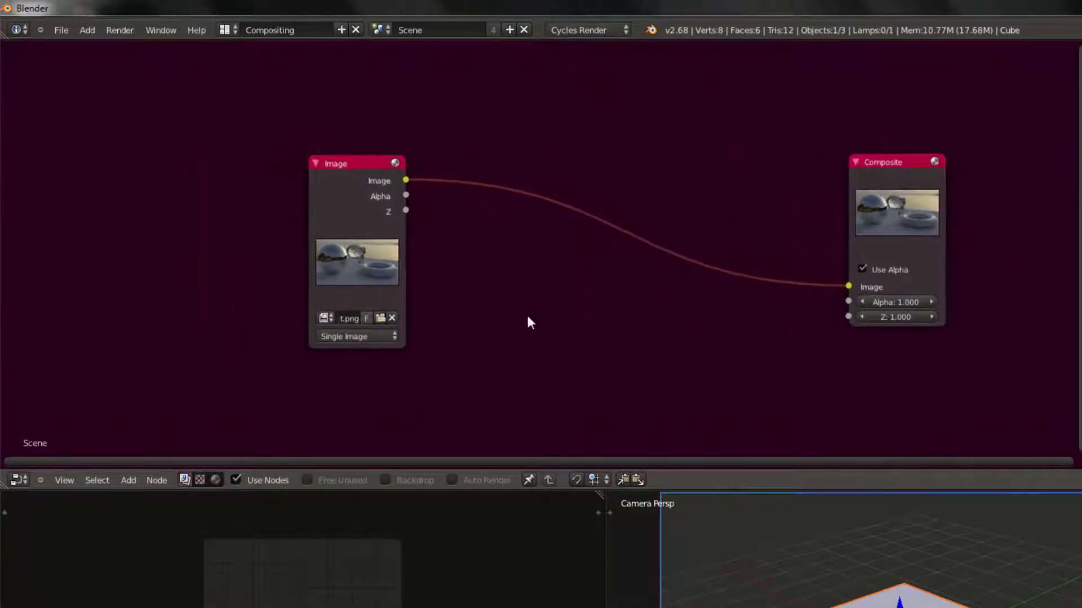
{"action": "middle_click_drag", "start_coordinate": [620, 400], "coordinate": [575, 392]}
{"action": "scroll", "coordinate": [565, 389], "scroll_direction": "up", "scroll_amount": 1}
{"action": "scroll", "coordinate": [496, 183], "scroll_direction": "down", "scroll_amount": 4}
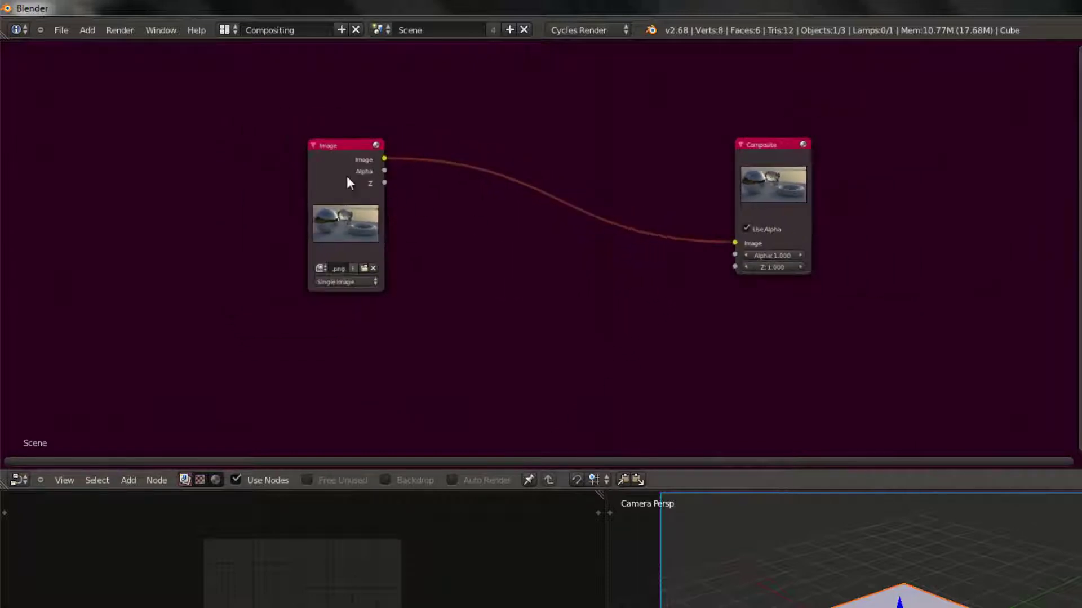
{"action": "left_click", "coordinate": [342, 195]}
{"action": "left_click_drag", "start_coordinate": [341, 202], "coordinate": [305, 353]}
- Search for and add a Viewer node, placing it directly below the Composite node
{"action": "key", "text": "shift+a"}
{"action": "left_click", "coordinate": [600, 276]}
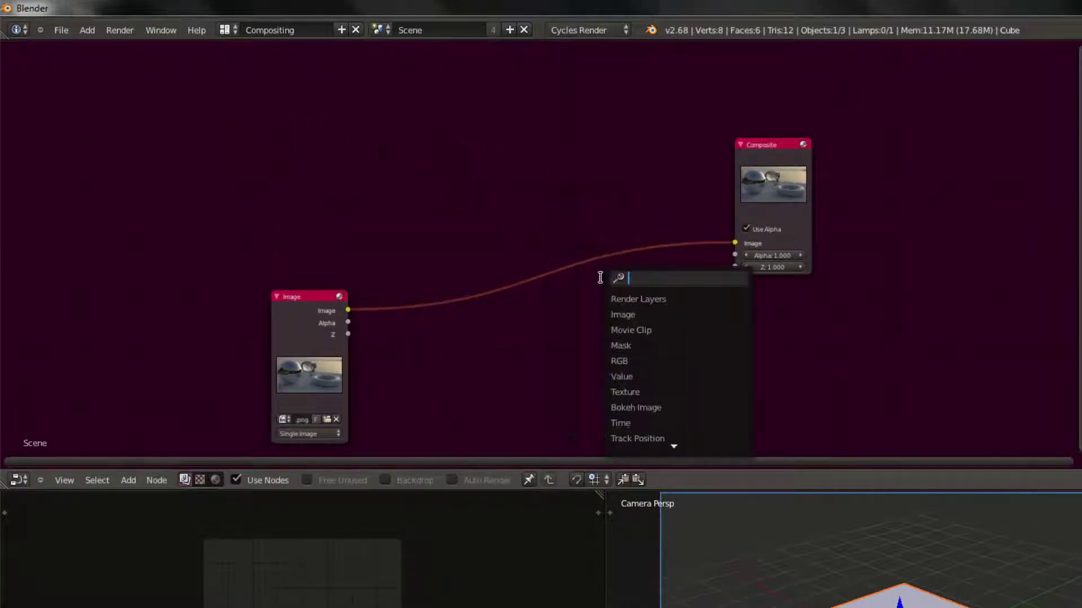
{"action": "type", "text": "view"}
{"action": "key", "text": "BackSpace"}
{"action": "key", "text": "BackSpace"}
{"action": "key", "text": "BackSpace"}
{"action": "key", "text": "BackSpace"}
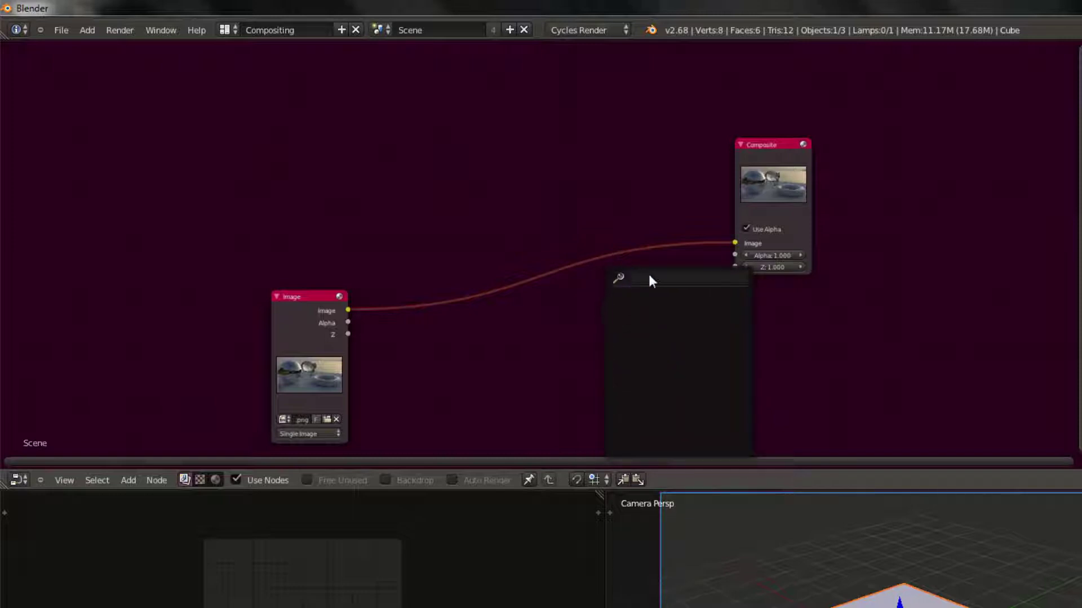
{"action": "type", "text": "view"}
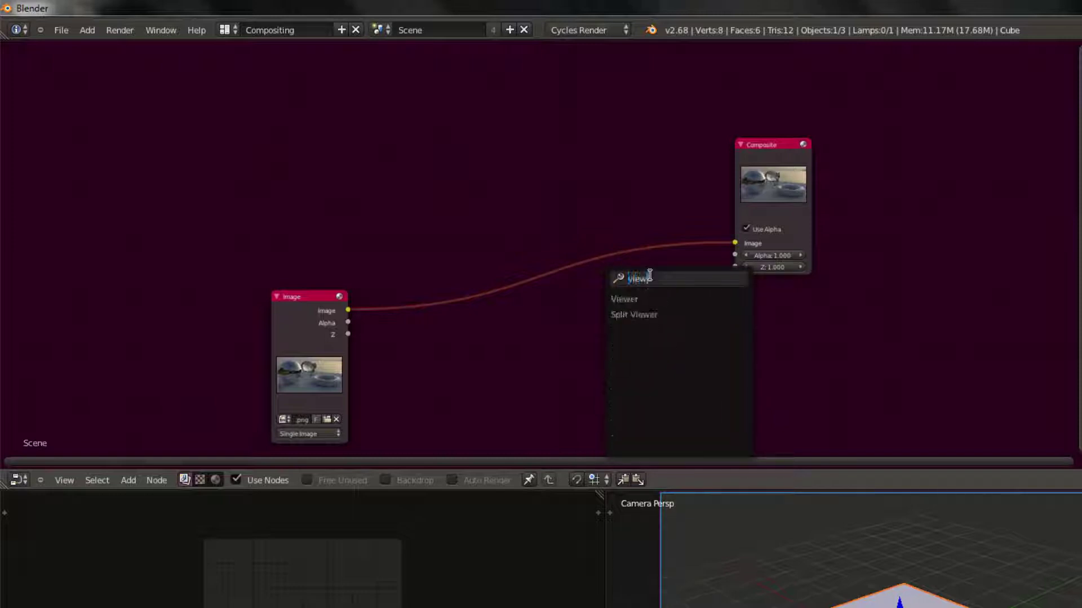
{"action": "key", "text": "Return"}
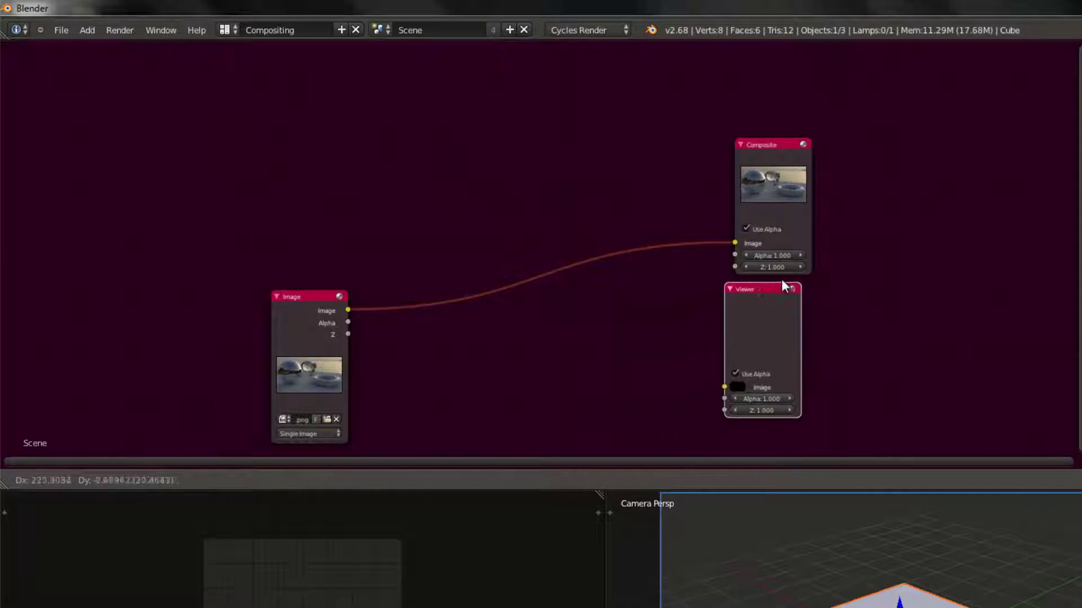
{"action": "left_click", "coordinate": [787, 281]}
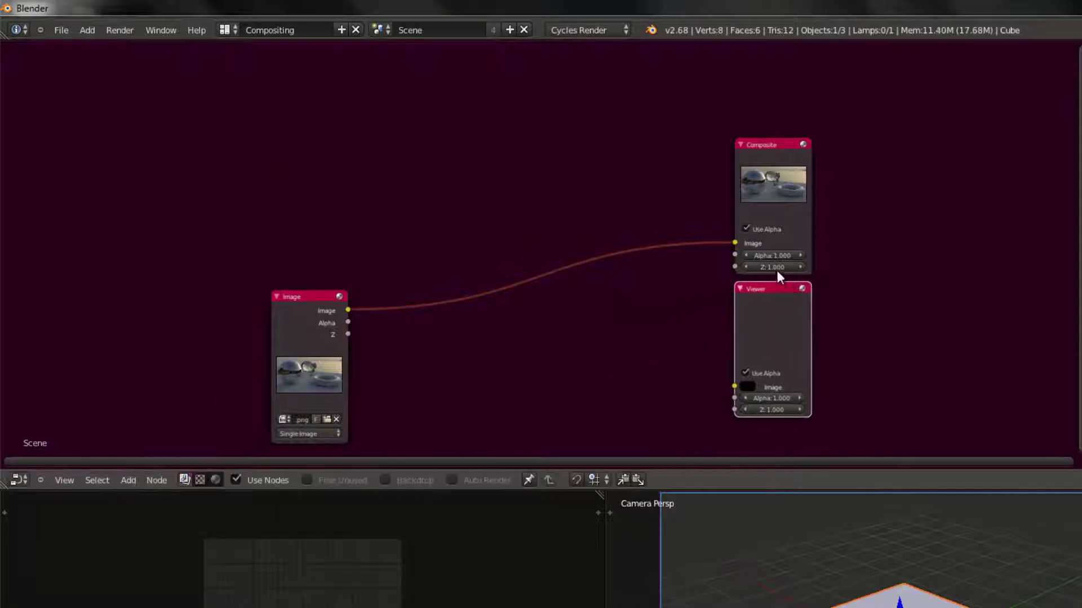
- Insert a Reroute point on the link between Image and Composite, and connect it to the Viewer node's Image input
{"action": "key", "text": "shift+a"}
{"action": "left_click", "coordinate": [661, 296]}
{"action": "key", "text": "Return"}
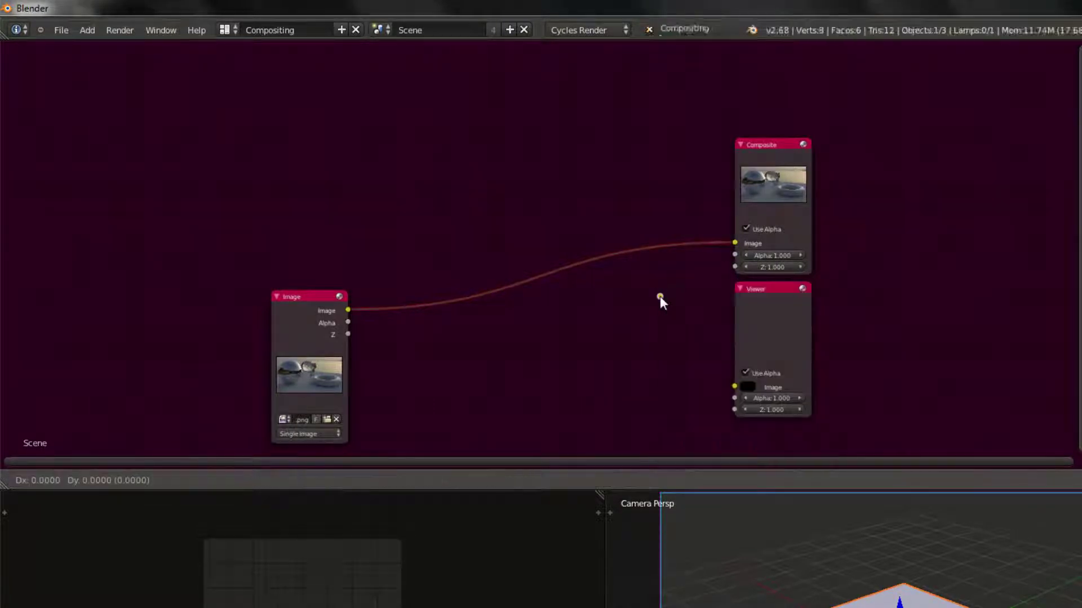
{"action": "left_click", "coordinate": [569, 256]}
{"action": "right_click_drag", "start_coordinate": [584, 266], "coordinate": [618, 328]}
{"action": "left_click_drag", "start_coordinate": [619, 324], "coordinate": [735, 387]}
{"action": "left_click", "coordinate": [750, 346]}
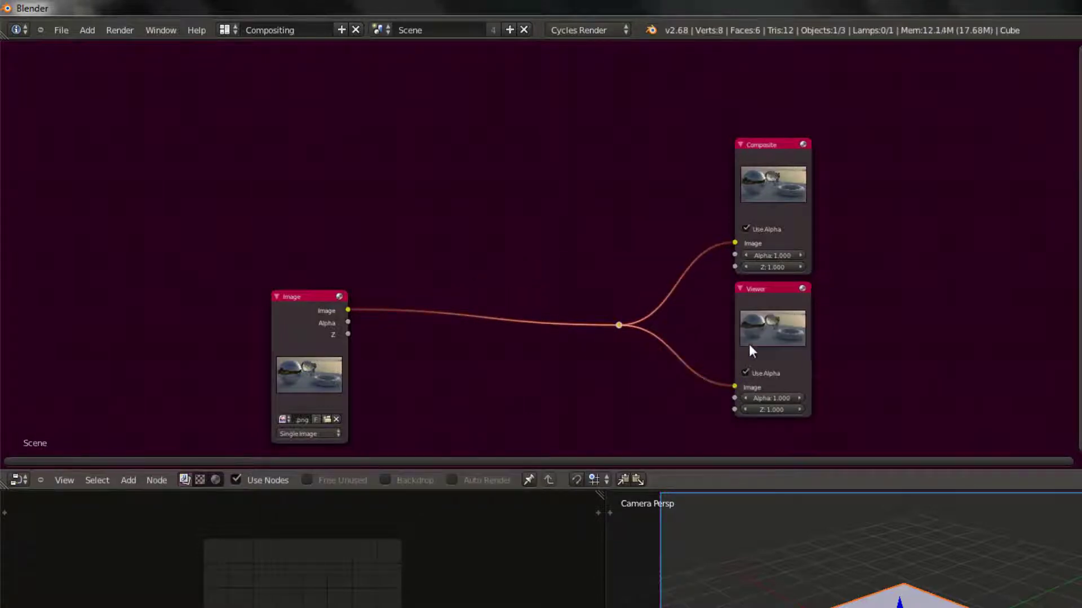
- Select the Composite and Viewer nodes together and shift both vertically down toward the Reroute point's level
{"action": "right_click", "coordinate": [767, 188], "text": "shift"}
{"action": "key", "text": "g"}
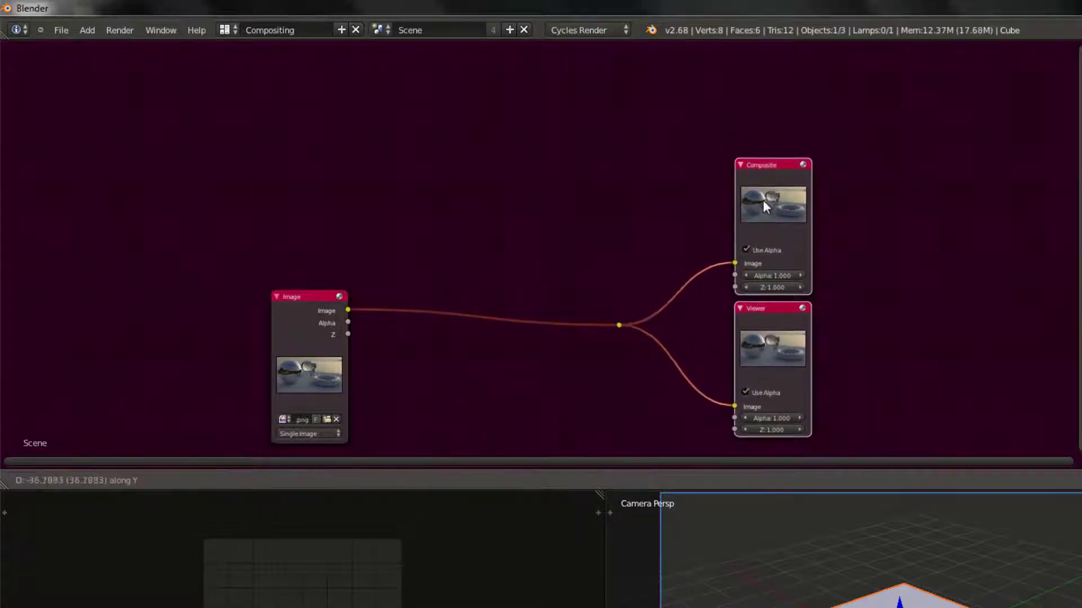
{"action": "left_click", "coordinate": [763, 200]}
{"action": "key", "text": "a"}
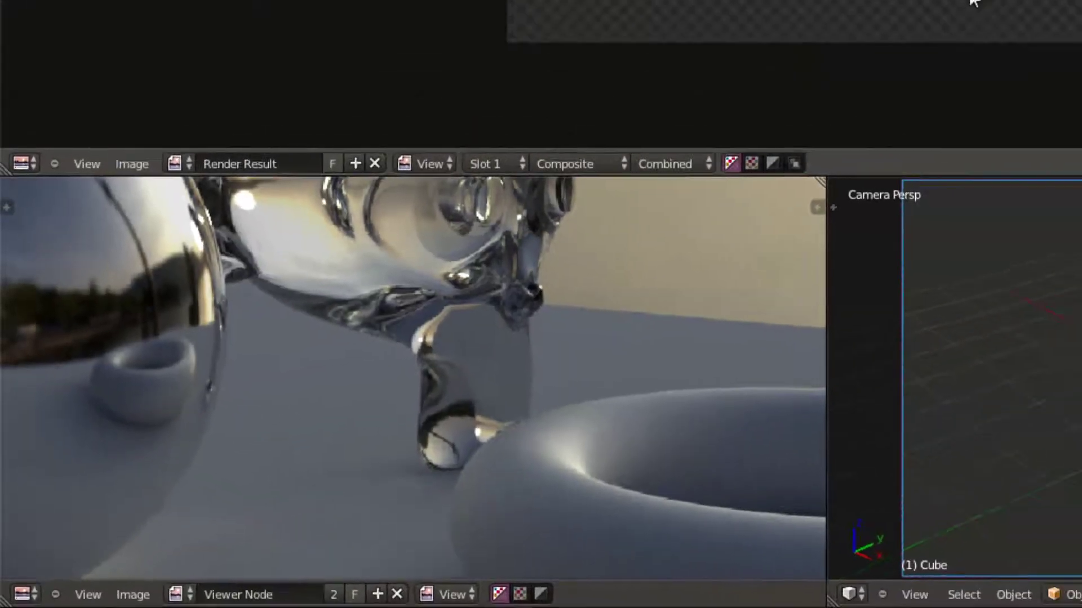
- Space the Composite and Viewer nodes farther apart above and below the Reroute point
{"action": "key", "text": "Escape"}
{"action": "scroll", "coordinate": [371, 239], "scroll_direction": "down", "scroll_amount": 1}
{"action": "middle_click_drag", "start_coordinate": [370, 216], "coordinate": [379, 142]}
{"action": "scroll", "coordinate": [378, 145], "scroll_direction": "down", "scroll_amount": 1}
{"action": "middle_click_drag", "start_coordinate": [490, 54], "coordinate": [485, 86]}
{"action": "key", "text": "b"}
{"action": "left_click_drag", "start_coordinate": [485, 86], "coordinate": [584, 252]}
{"action": "key", "text": "g"}
{"action": "left_click", "coordinate": [583, 265]}
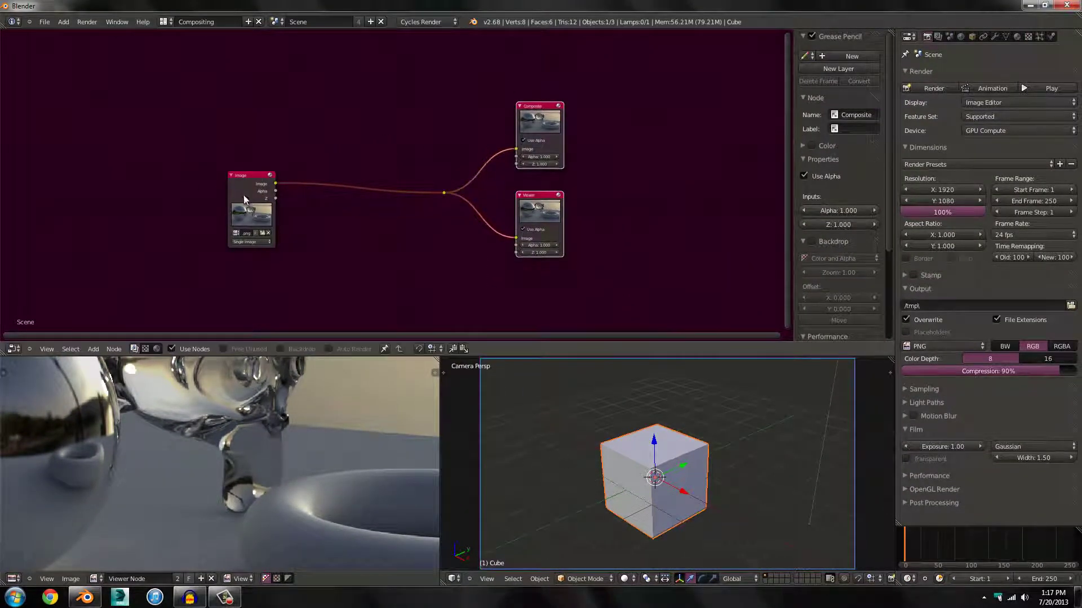
- Move the Image node farther left to make room between it and the Reroute point
{"action": "scroll", "coordinate": [297, 224], "scroll_direction": "up", "scroll_amount": 2}
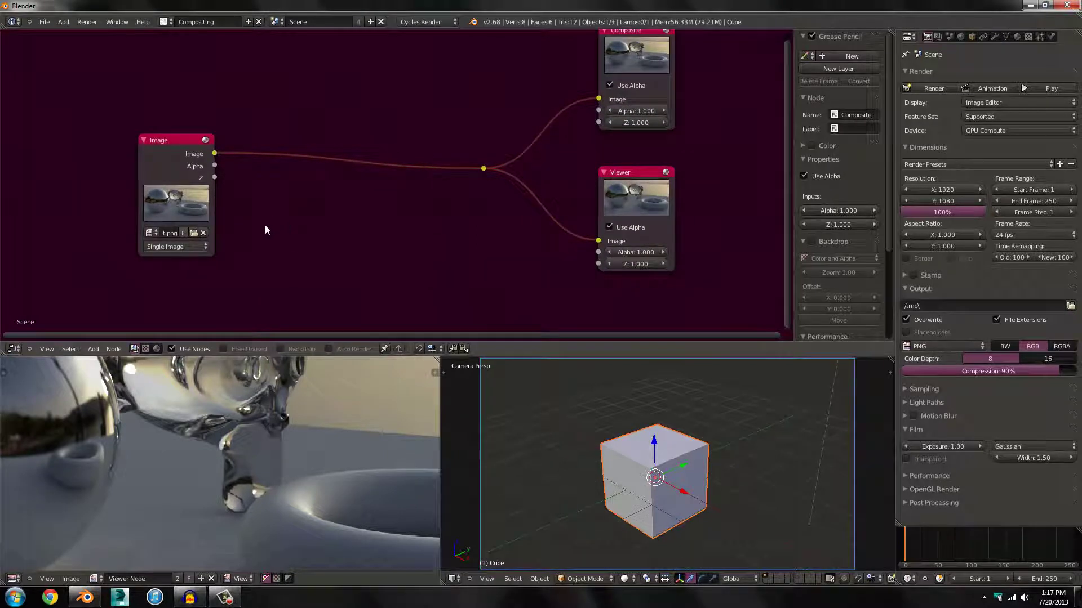
{"action": "scroll", "coordinate": [265, 225], "scroll_direction": "down", "scroll_amount": 1}
{"action": "left_click", "coordinate": [248, 180]}
{"action": "key", "text": "g"}
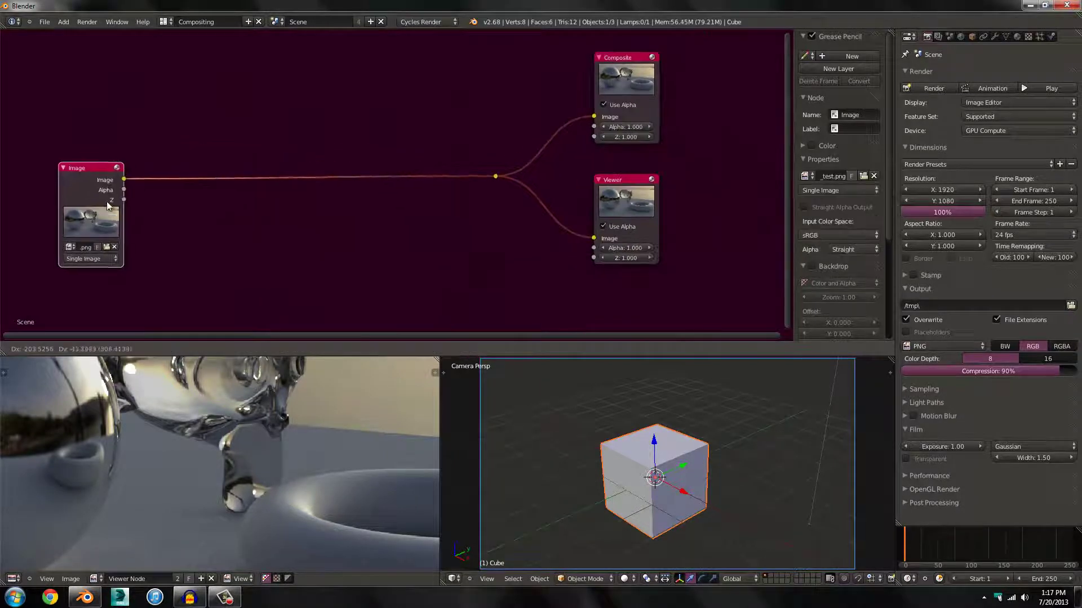
{"action": "left_click", "coordinate": [106, 201]}
- Search for and add a Map Value node, placing it below the link next to the Image node
{"action": "scroll", "coordinate": [208, 234], "scroll_direction": "up", "scroll_amount": 1}
{"action": "key", "text": "shift+a"}
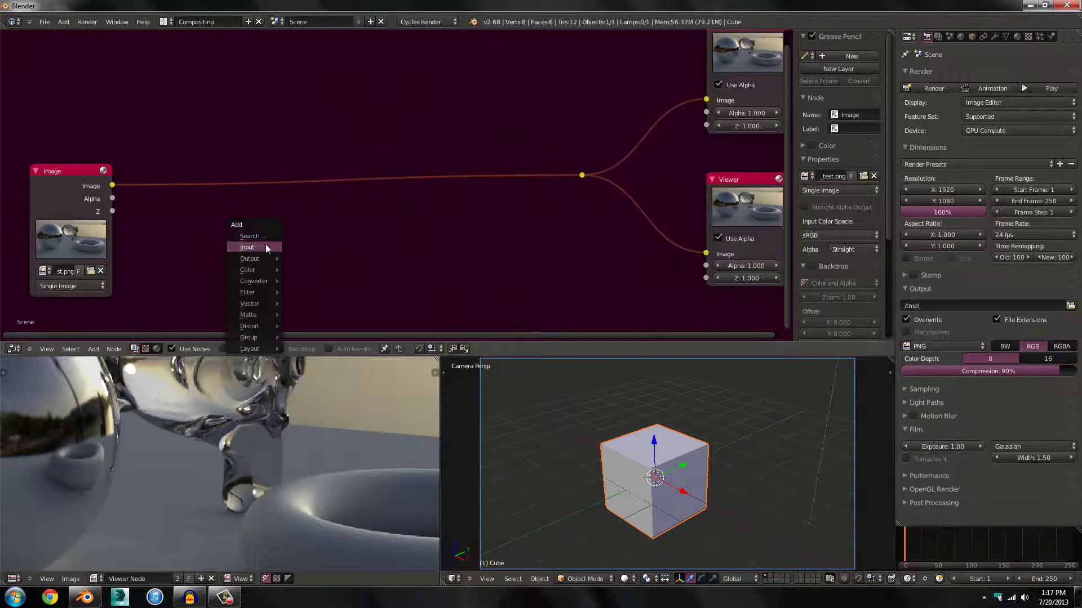
{"action": "left_click", "coordinate": [257, 237]}
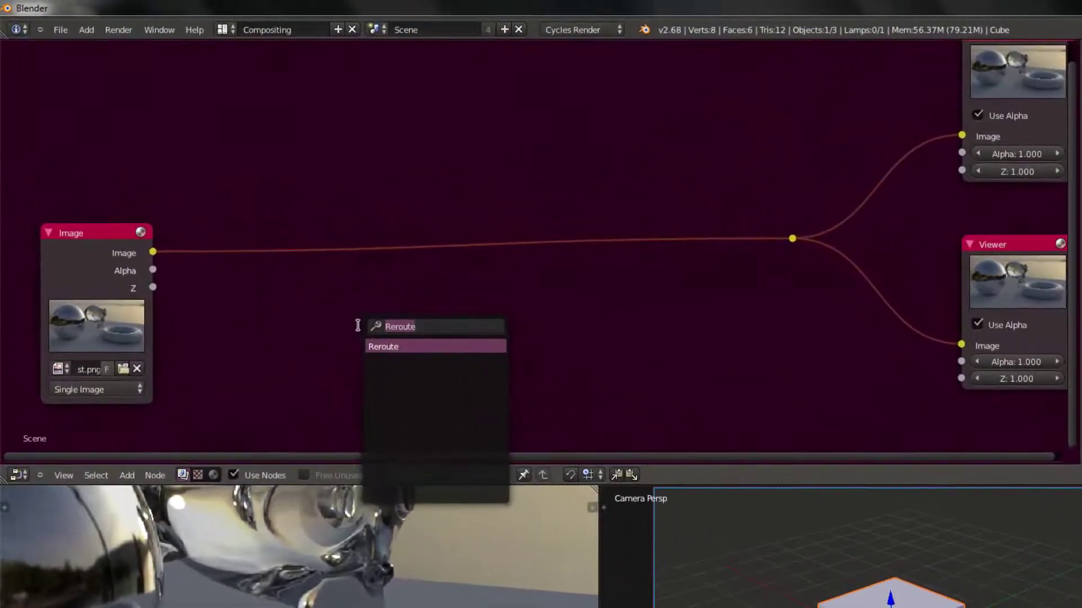
{"action": "type", "text": "map"}
{"action": "key", "text": "Down"}
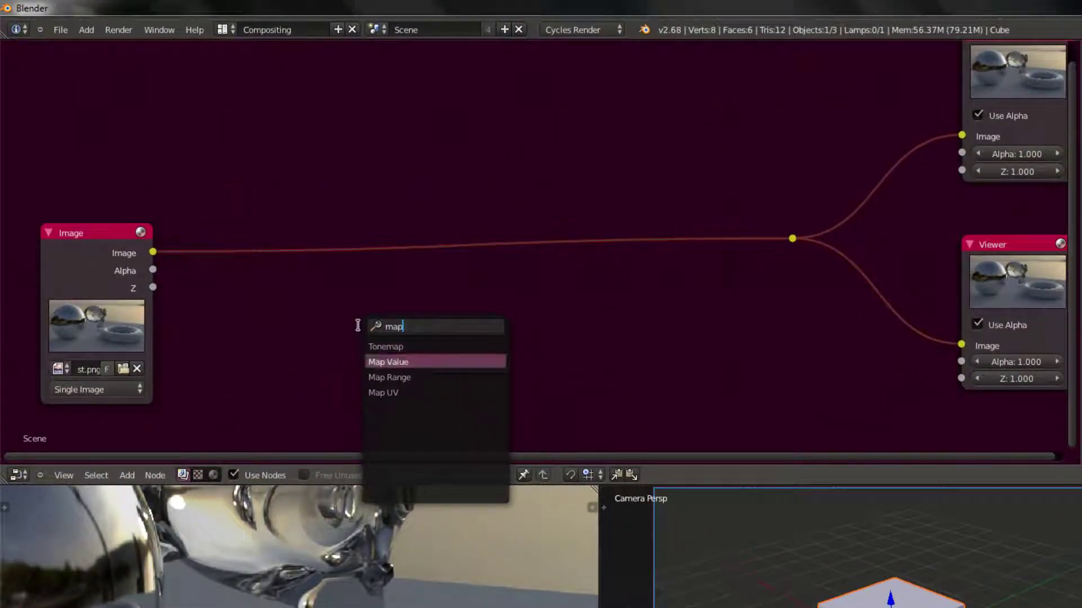
{"action": "key", "text": "Return"}
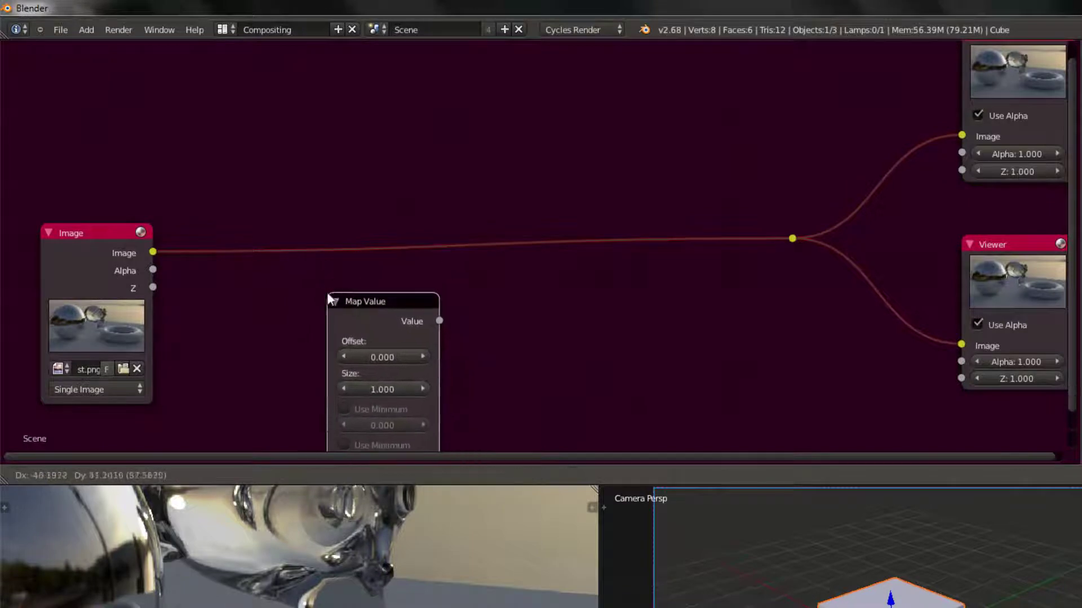
{"action": "left_click", "coordinate": [323, 289]}
- Link the Image node's Image output to the Map Value node's Value input and reposition the Map Value node
{"action": "scroll", "coordinate": [323, 288], "scroll_direction": "down", "scroll_amount": 4}
{"action": "middle_click_drag", "start_coordinate": [323, 276], "coordinate": [374, 189]}
{"action": "left_click_drag", "start_coordinate": [310, 142], "coordinate": [433, 309]}
{"action": "key", "text": "g"}
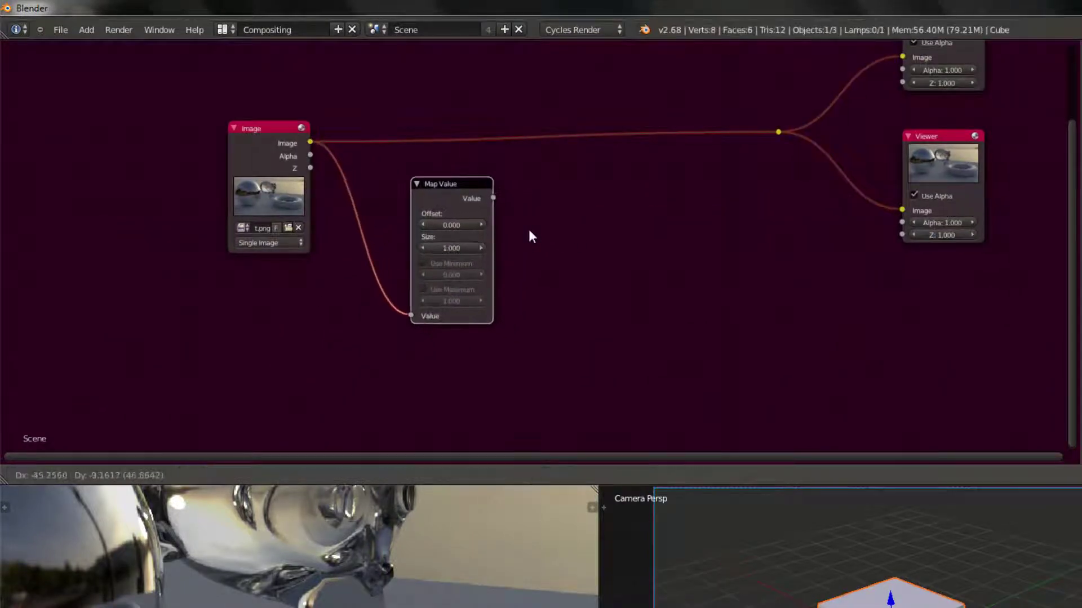
{"action": "left_click", "coordinate": [527, 232]}
- Duplicate the Viewer node, place the copy beside the Map Value node, and link Map Value's output to its Image input
{"action": "left_click", "coordinate": [969, 147]}
{"action": "key", "text": "shift+d"}
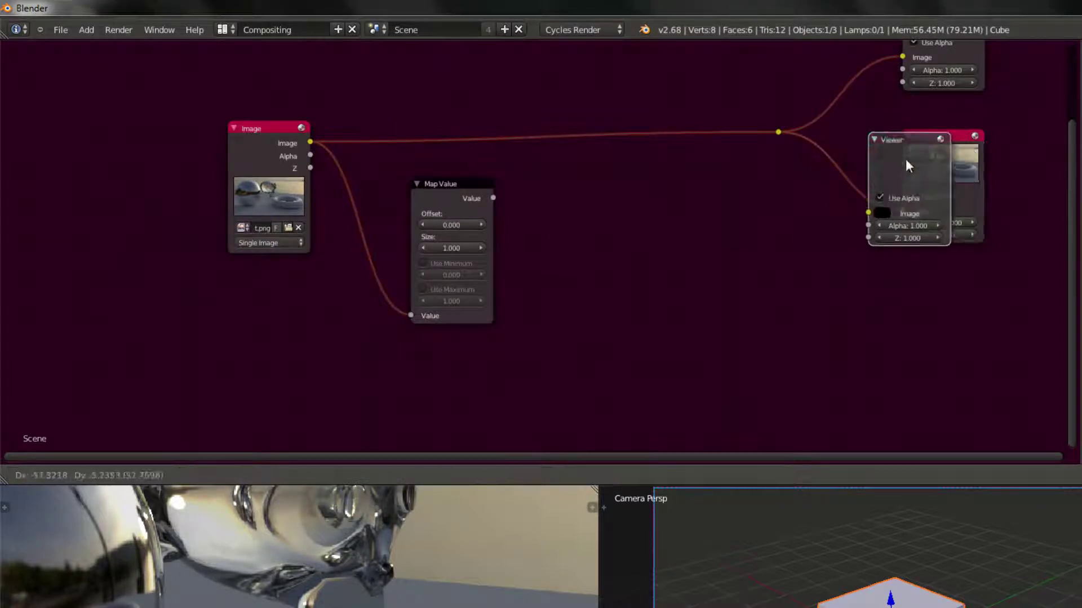
{"action": "key", "text": "y"}
{"action": "left_click", "coordinate": [764, 310]}
{"action": "key", "text": "g"}
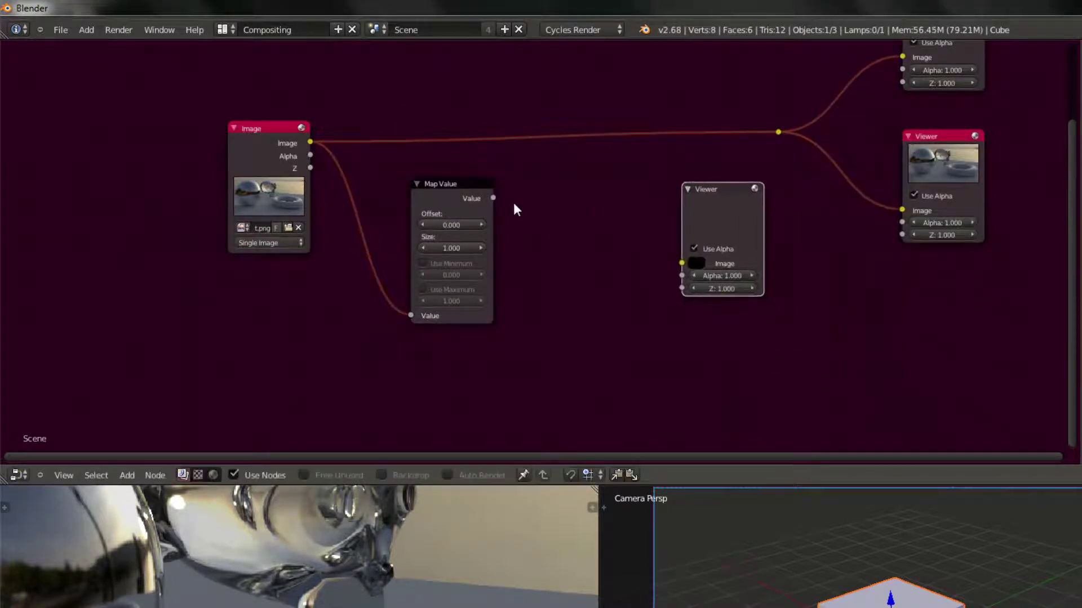
{"action": "left_click", "coordinate": [510, 203]}
{"action": "left_click_drag", "start_coordinate": [493, 198], "coordinate": [682, 263]}
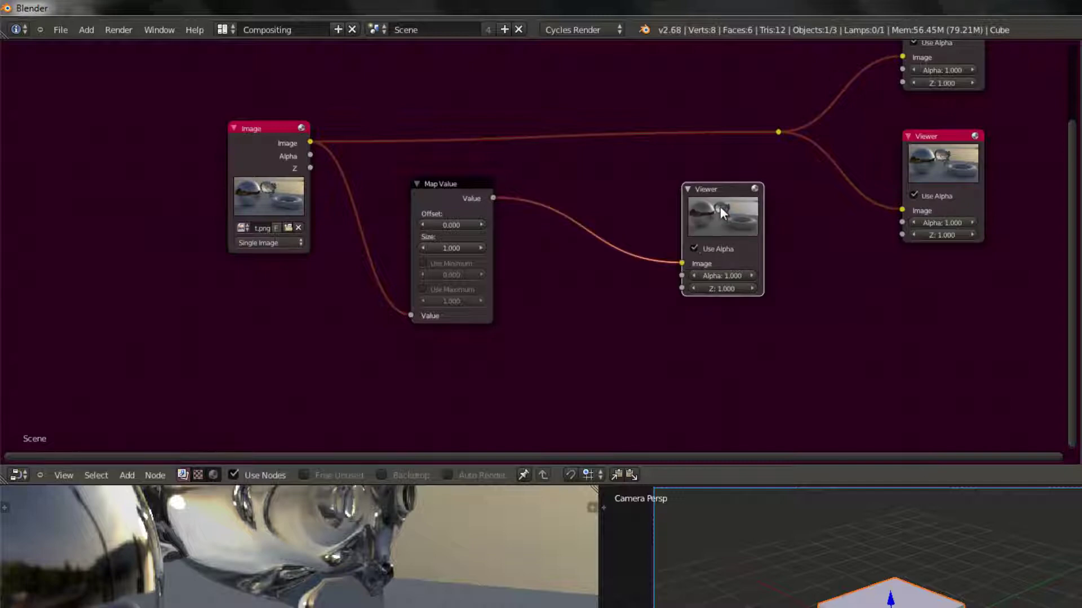
- Enable Use Minimum and Use Maximum on the Map Value node
{"action": "scroll", "coordinate": [331, 563], "scroll_direction": "down", "scroll_amount": 6}
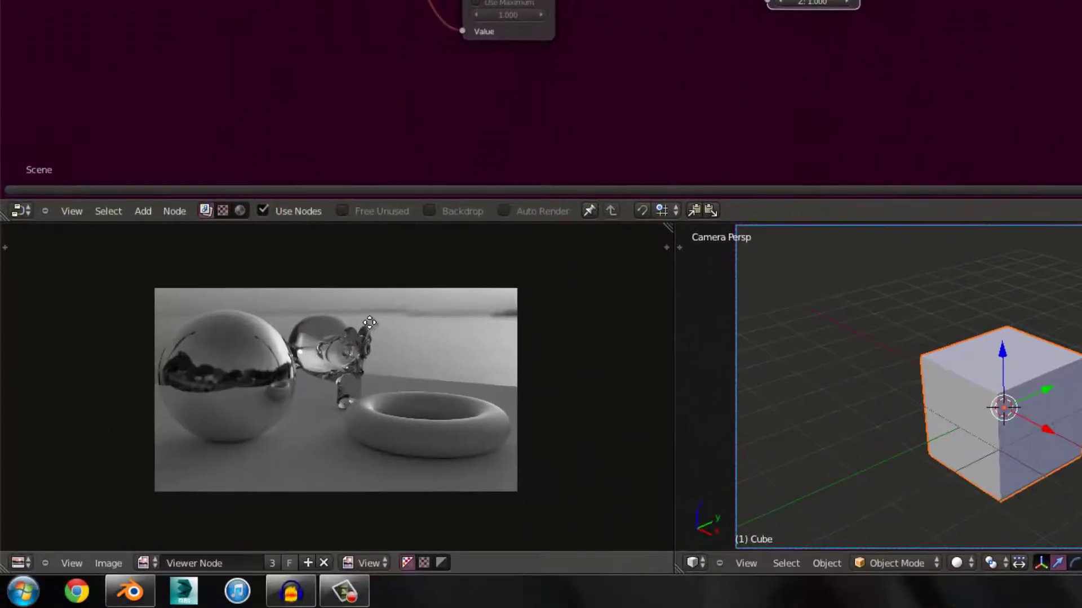
{"action": "scroll", "coordinate": [328, 579], "scroll_direction": "up", "scroll_amount": 1}
{"action": "scroll", "coordinate": [371, 333], "scroll_direction": "up", "scroll_amount": 1}
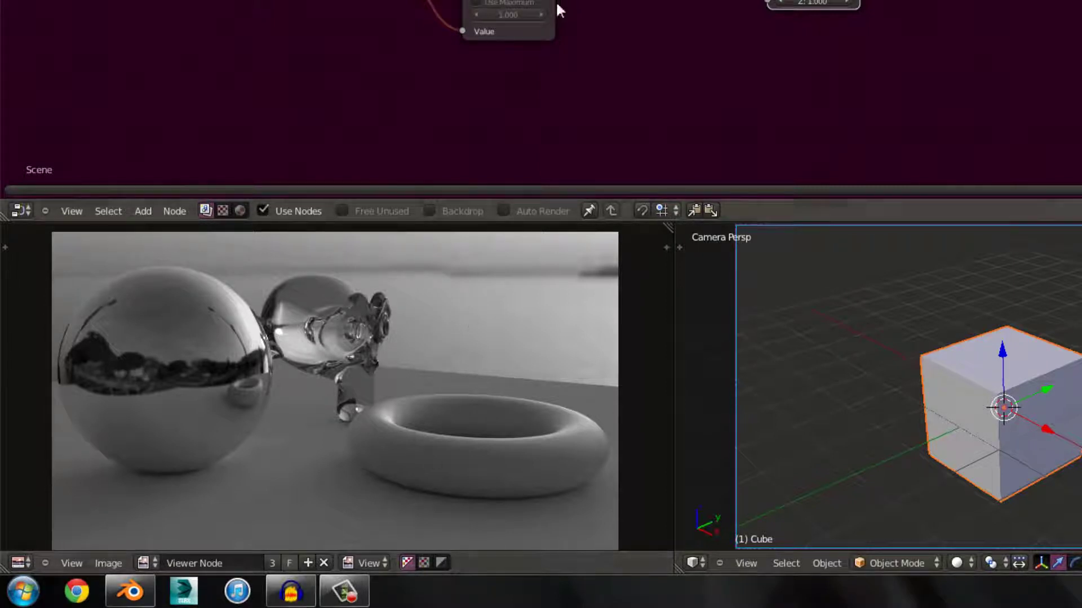
{"action": "scroll", "coordinate": [507, 7], "scroll_direction": "up", "scroll_amount": 2}
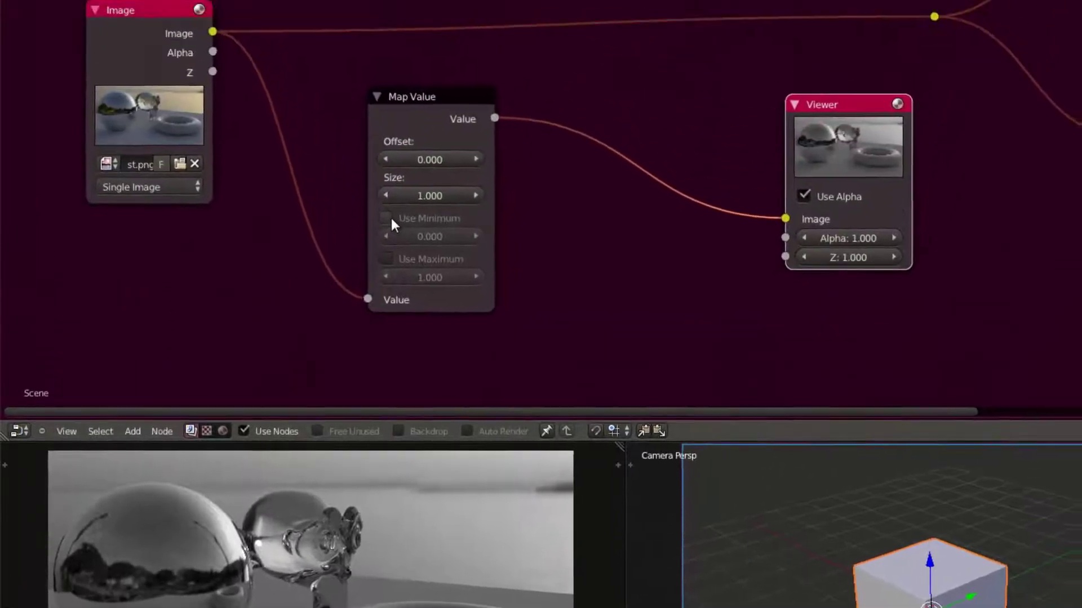
{"action": "left_click", "coordinate": [379, 276]}
{"action": "left_click", "coordinate": [383, 317]}
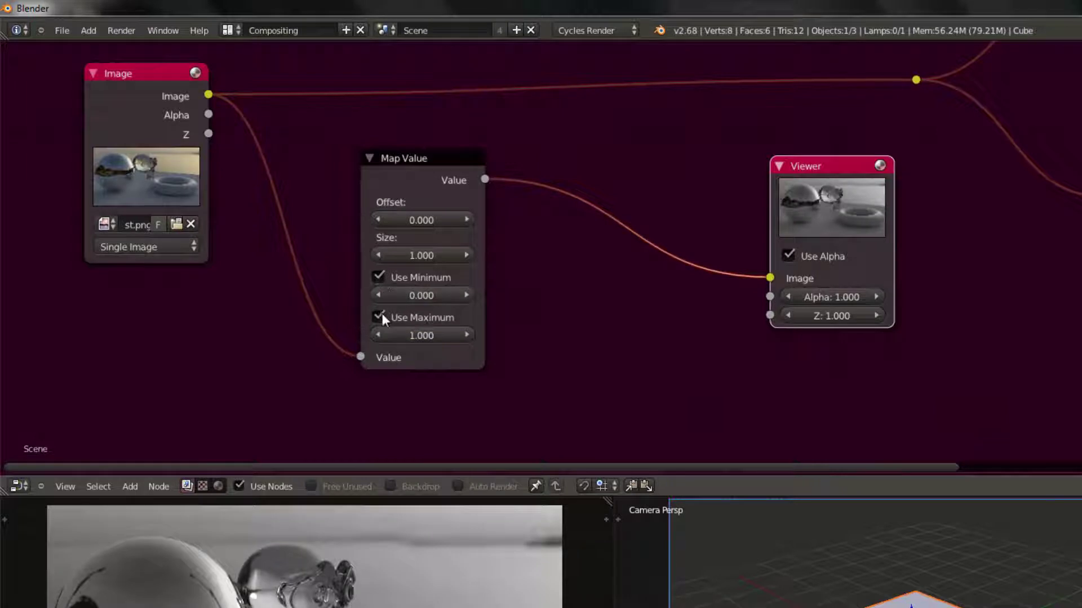
- Move the duplicated Viewer node farther away from the Map Value node
{"action": "middle_click_drag", "start_coordinate": [526, 332], "coordinate": [414, 323]}
{"action": "scroll", "coordinate": [417, 321], "scroll_direction": "down", "scroll_amount": 2}
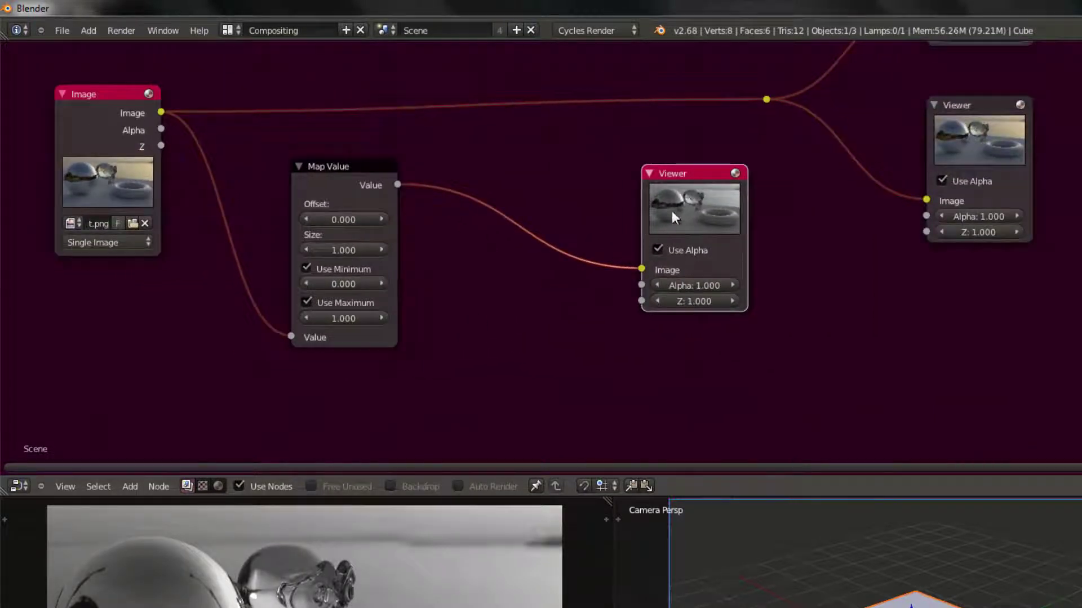
{"action": "left_click_drag", "start_coordinate": [672, 211], "coordinate": [722, 239]}
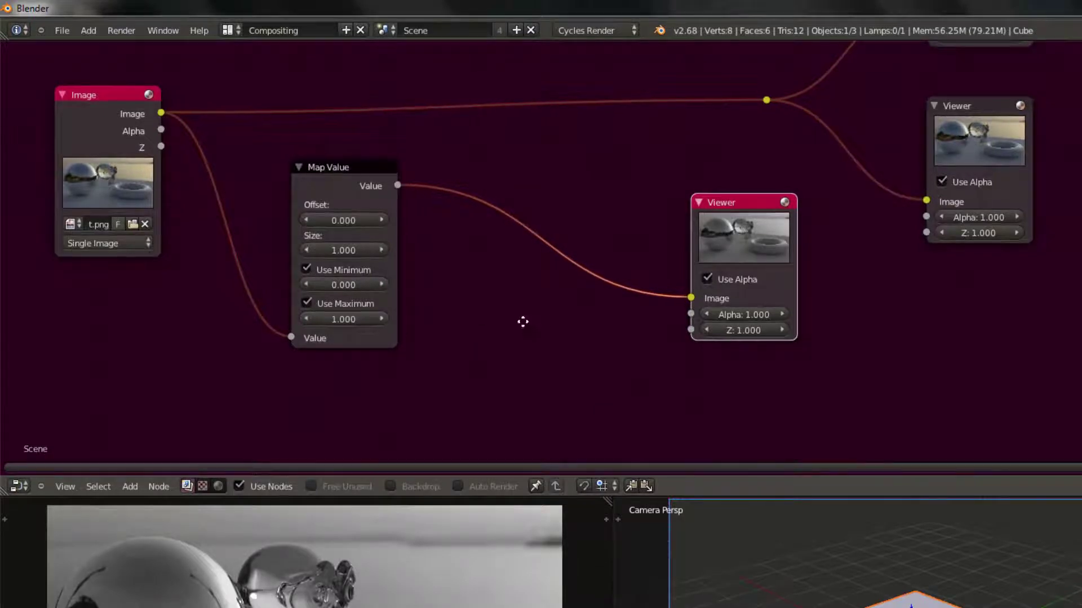
- Lower the Map Value node's Offset to -0.171 to isolate the bright areas of the image
{"action": "scroll", "coordinate": [646, 326], "scroll_direction": "up", "scroll_amount": 2}
{"action": "middle_click_drag", "start_coordinate": [647, 327], "coordinate": [651, 344]}
{"action": "scroll", "coordinate": [631, 327], "scroll_direction": "up", "scroll_amount": 2}
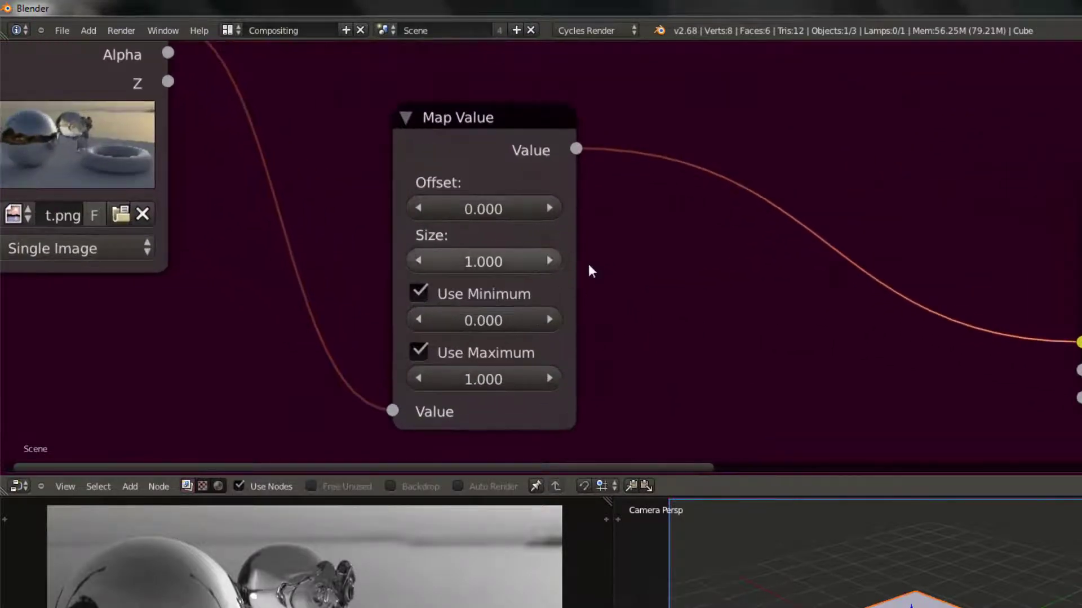
{"action": "middle_click_drag", "start_coordinate": [617, 307], "coordinate": [552, 307]}
{"action": "scroll", "coordinate": [647, 316], "scroll_direction": "down", "scroll_amount": 1}
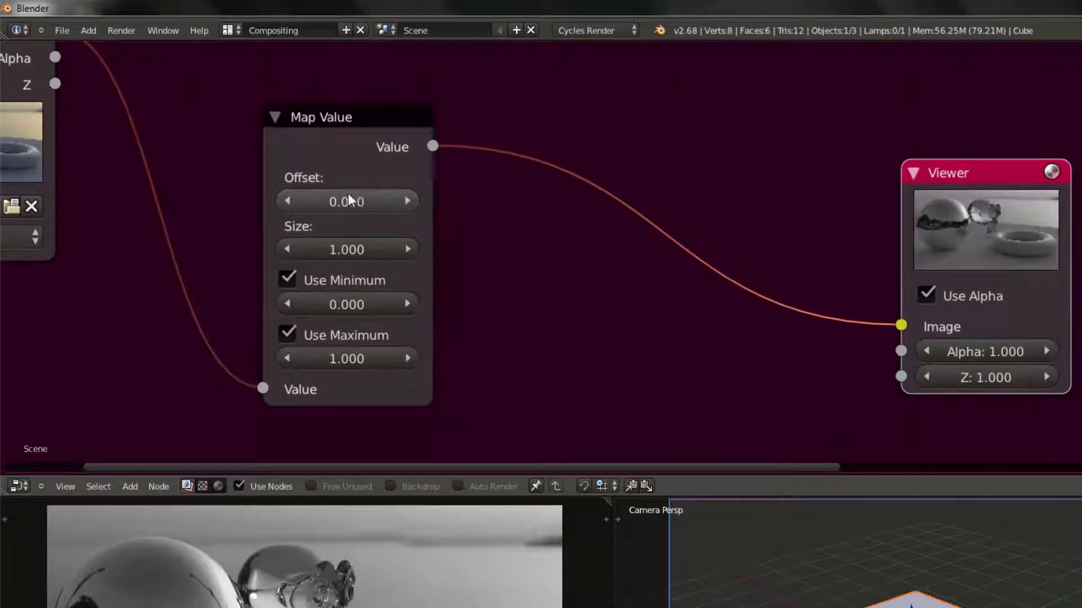
{"action": "left_click_drag", "start_coordinate": [348, 194], "coordinate": [344, 196]}
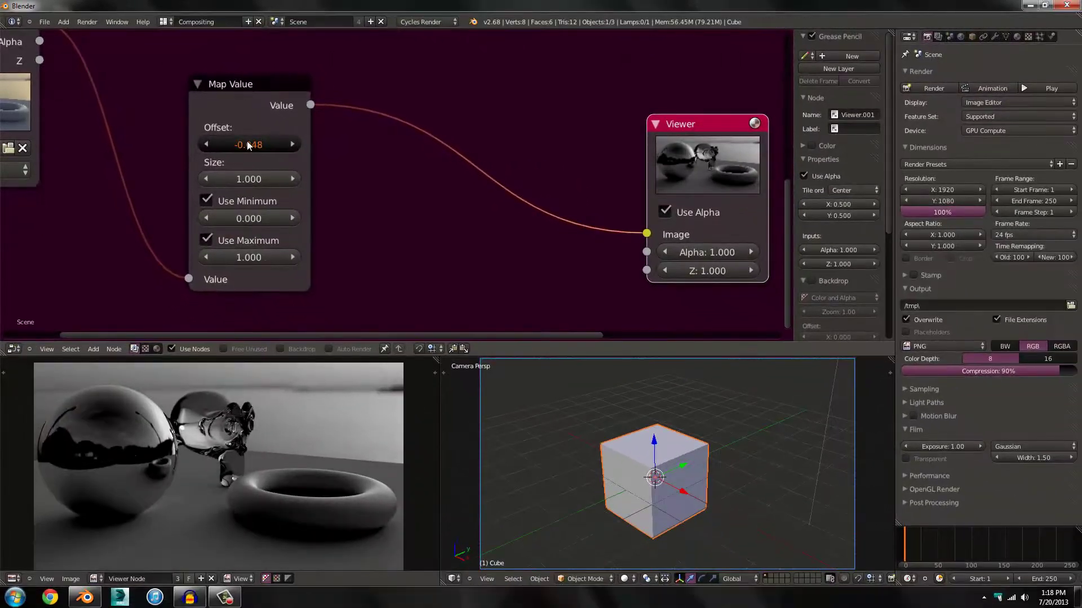
{"action": "left_click_drag", "start_coordinate": [246, 141], "coordinate": [232, 147]}
- Examine the Map Value result in the viewer image preview at different zoom levels
{"action": "scroll", "coordinate": [267, 183], "scroll_direction": "down", "scroll_amount": 4}
{"action": "mouse_move", "coordinate": [327, 197]}
{"action": "middle_mouse_down"}
{"action": "mouse_move", "coordinate": [264, 189]}
{"action": "mouse_move", "coordinate": [324, 206]}
{"action": "middle_mouse_up"}
{"action": "scroll", "coordinate": [268, 186], "scroll_direction": "down", "scroll_amount": 2}
{"action": "scroll", "coordinate": [323, 200], "scroll_direction": "down", "scroll_amount": 3}
{"action": "scroll", "coordinate": [389, 186], "scroll_direction": "up", "scroll_amount": 5}
{"action": "scroll", "coordinate": [260, 464], "scroll_direction": "up", "scroll_amount": 5}
{"action": "scroll", "coordinate": [222, 430], "scroll_direction": "down", "scroll_amount": 6}
{"action": "scroll", "coordinate": [377, 444], "scroll_direction": "down", "scroll_amount": 1}
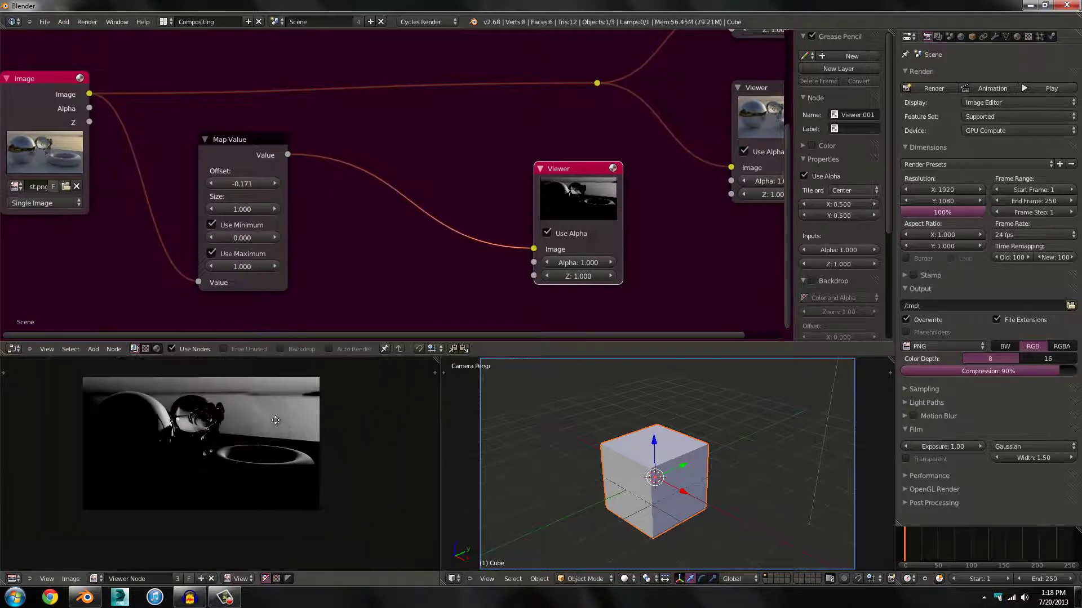
{"action": "middle_click_drag", "start_coordinate": [277, 420], "coordinate": [289, 435]}
{"action": "key", "text": "shift+Home"}
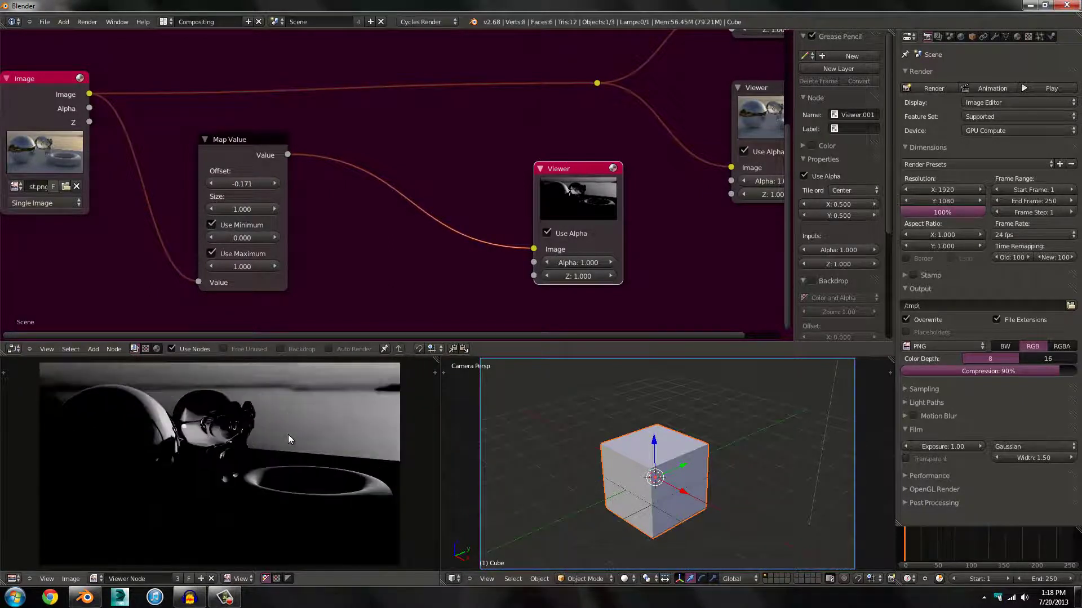
- Shift the Viewer node linked to Map Value slightly down and to the right
{"action": "middle_click_drag", "start_coordinate": [402, 205], "coordinate": [410, 229]}
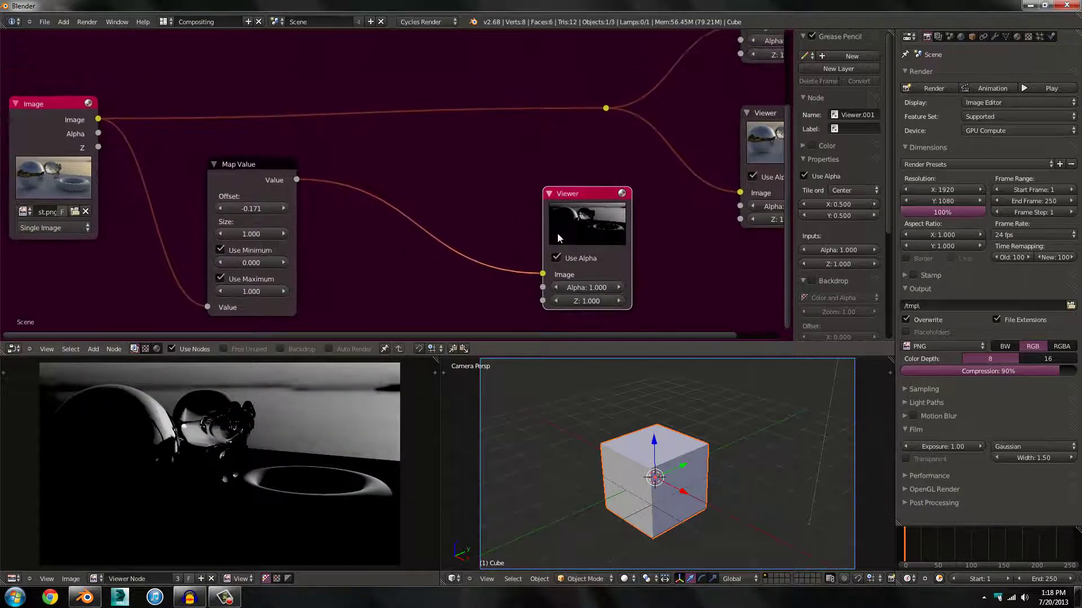
{"action": "left_click_drag", "start_coordinate": [559, 232], "coordinate": [593, 253]}
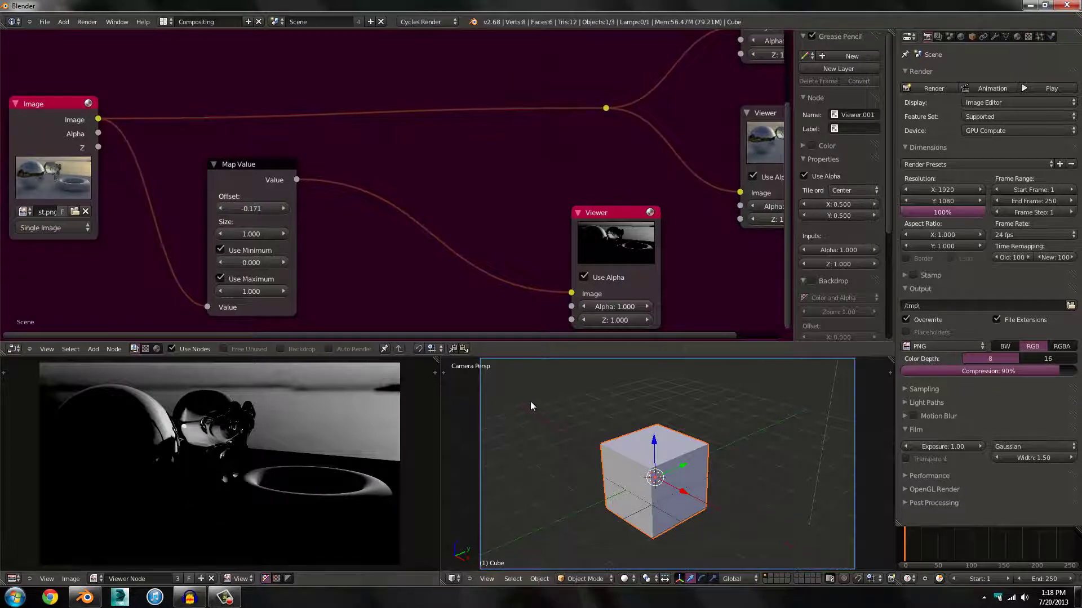
- Add a Blur node and insert it on the link between the Map Value node and its Viewer
{"action": "middle_click_drag", "start_coordinate": [391, 264], "coordinate": [379, 251]}
{"action": "key", "text": "shift+a"}
{"action": "left_click", "coordinate": [379, 246]}
{"action": "type", "text": "blur"}
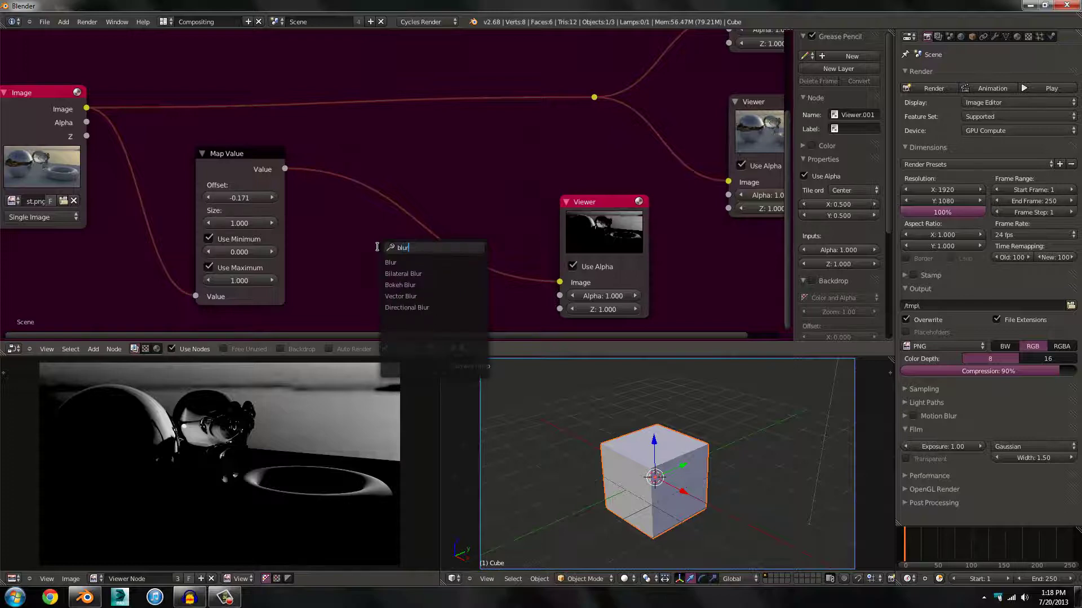
{"action": "key", "text": "Return"}
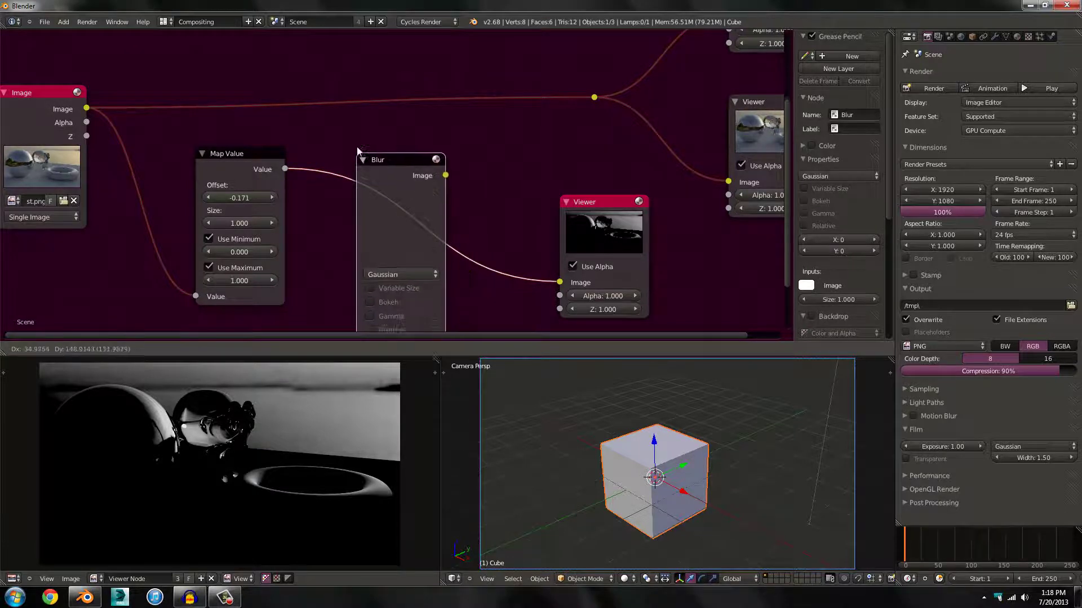
{"action": "left_click", "coordinate": [360, 96]}
{"action": "key", "text": "Home"}
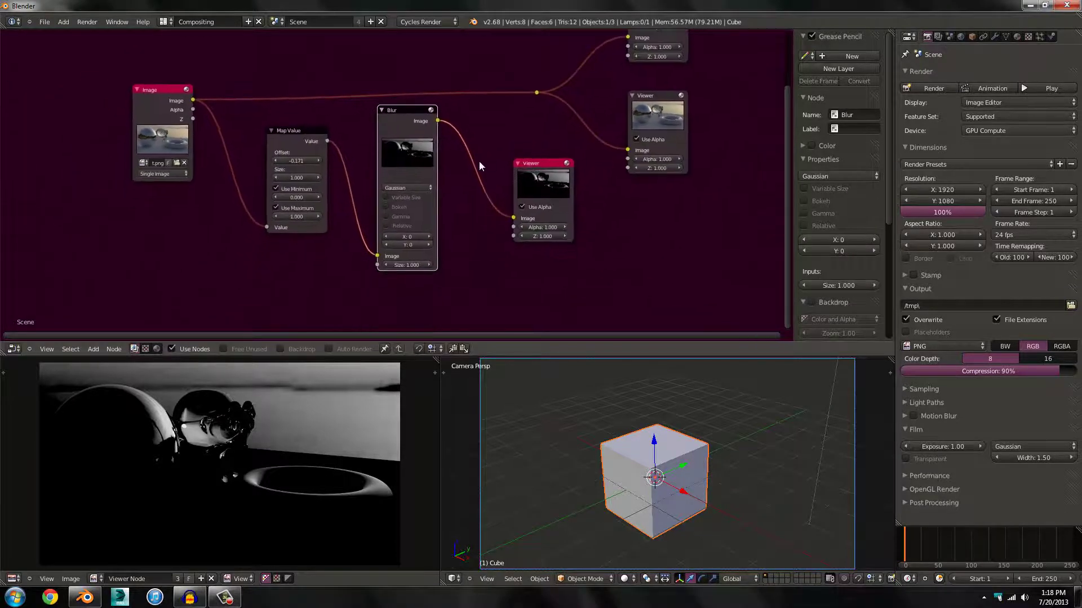
- Set the Blur node's X and Y size to 8 each
{"action": "middle_click_drag", "start_coordinate": [476, 195], "coordinate": [466, 272], "text": "ctrl"}
{"action": "scroll", "coordinate": [515, 214], "scroll_direction": "up", "scroll_amount": 4}
{"action": "scroll", "coordinate": [465, 272], "scroll_direction": "down", "scroll_amount": 2}
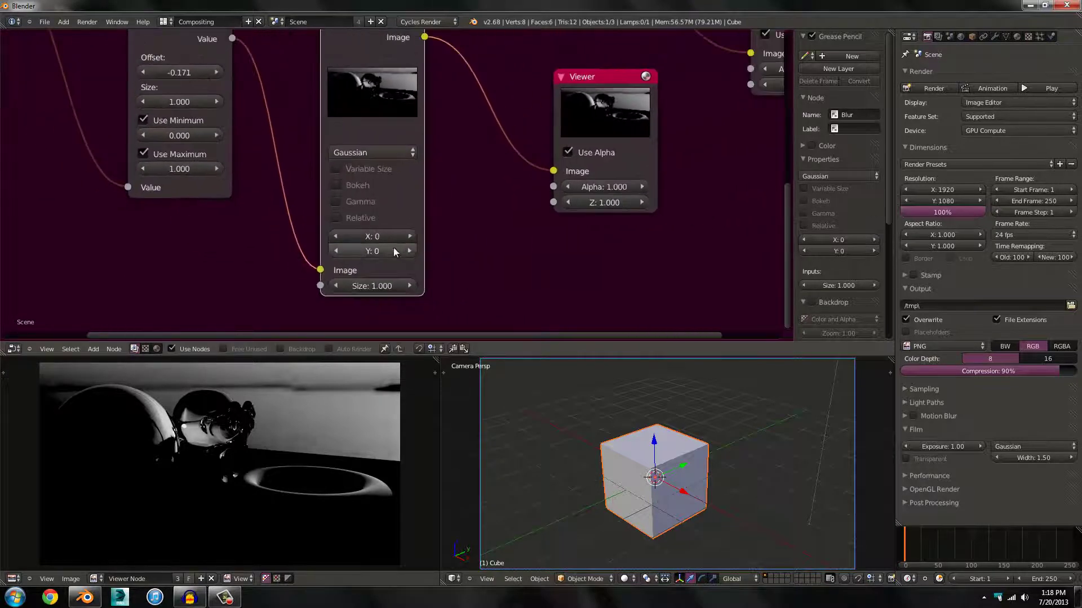
{"action": "left_click", "coordinate": [372, 236]}
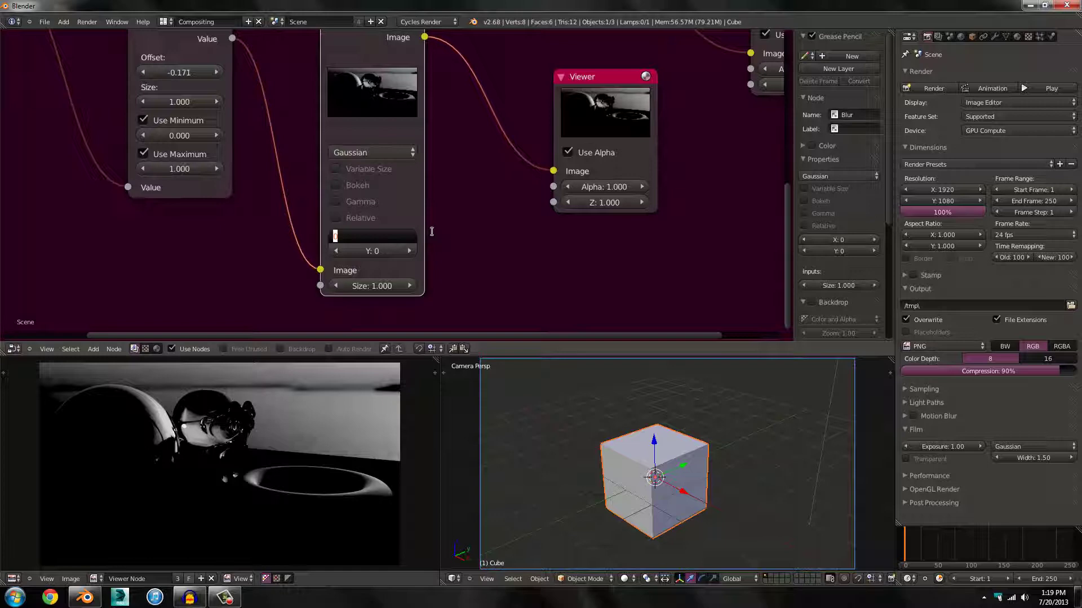
{"action": "type", "text": "8"}
{"action": "key", "text": "Tab"}
{"action": "type", "text": "8"}
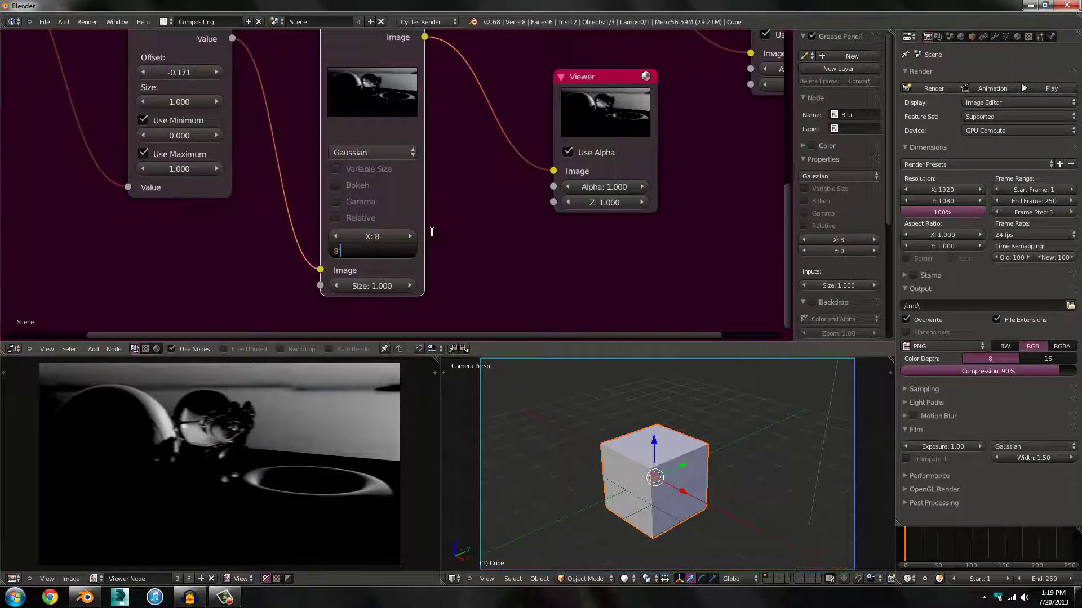
{"action": "key", "text": "Escape"}
{"action": "left_click", "coordinate": [378, 251]}
{"action": "type", "text": "9"}
{"action": "key", "text": "Return"}
- Select the Map Value, Blur and linked Viewer nodes together and move them down to free space above
{"action": "scroll", "coordinate": [538, 222], "scroll_direction": "down", "scroll_amount": 1}
{"action": "middle_click_drag", "start_coordinate": [521, 93], "coordinate": [601, 221]}
{"action": "scroll", "coordinate": [539, 217], "scroll_direction": "down", "scroll_amount": 3}
{"action": "scroll", "coordinate": [601, 221], "scroll_direction": "down", "scroll_amount": 8}
{"action": "key", "text": "a"}
{"action": "middle_click_drag", "start_coordinate": [483, 176], "coordinate": [482, 202]}
{"action": "scroll", "coordinate": [483, 202], "scroll_direction": "up", "scroll_amount": 4}
{"action": "key", "text": "b"}
{"action": "left_click_drag", "start_coordinate": [1, 145], "coordinate": [559, 316]}
{"action": "key", "text": "g"}
{"action": "left_click", "coordinate": [445, 315]}
{"action": "key", "text": "a"}
- Add a Mix node and insert it on the main link between the Image node and the output reroute
{"action": "key", "text": "shift+a"}
{"action": "left_click", "coordinate": [400, 195]}
{"action": "type", "text": "Blur"}
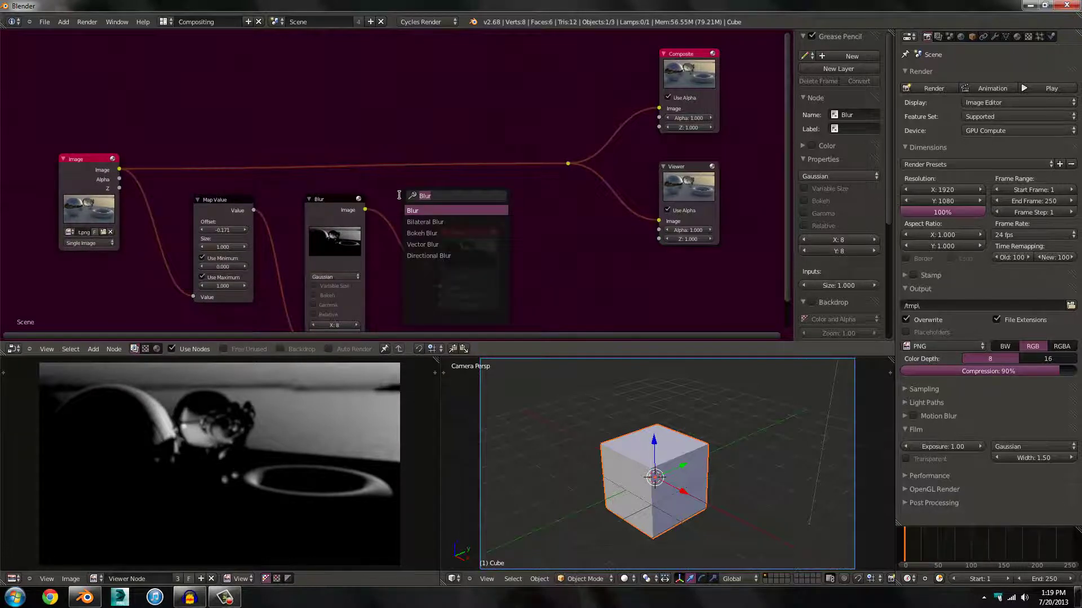
{"action": "key", "text": "BackSpace"}
{"action": "key", "text": "BackSpace"}
{"action": "key", "text": "BackSpace"}
{"action": "key", "text": "BackSpace"}
{"action": "type", "text": "mix"}
{"action": "key", "text": "Return"}
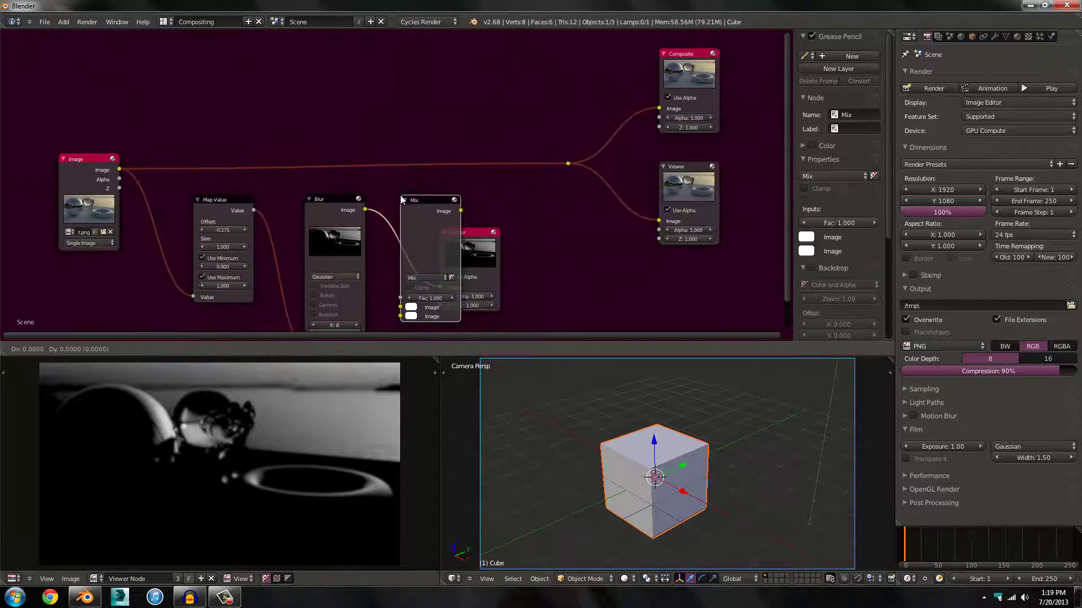
{"action": "left_click", "coordinate": [441, 66]}
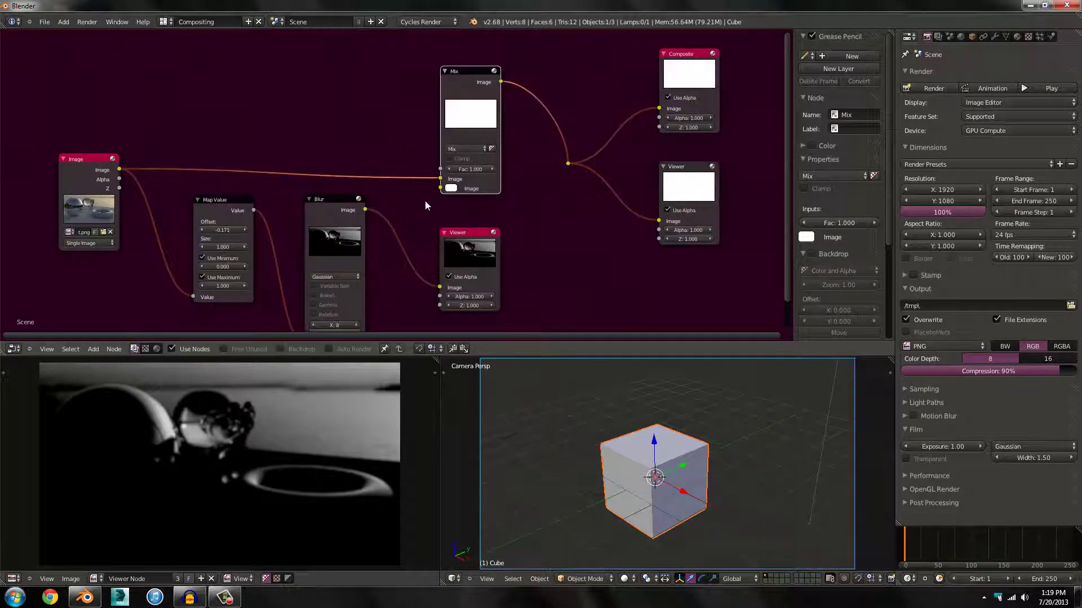
- Shift the Mix node closer to the Image node and move the Blur node down clear of it
{"action": "key", "text": "g"}
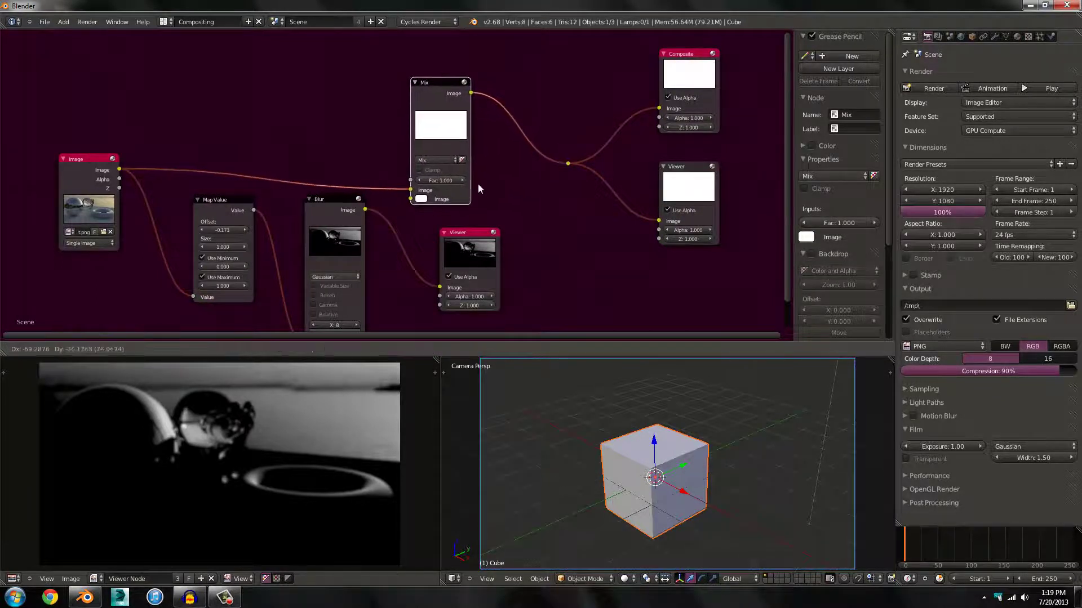
{"action": "left_click", "coordinate": [482, 184]}
{"action": "left_click", "coordinate": [346, 214]}
{"action": "key", "text": "g"}
{"action": "key", "text": "y"}
{"action": "left_click", "coordinate": [340, 236]}
{"action": "scroll", "coordinate": [391, 234], "scroll_direction": "up", "scroll_amount": 2}
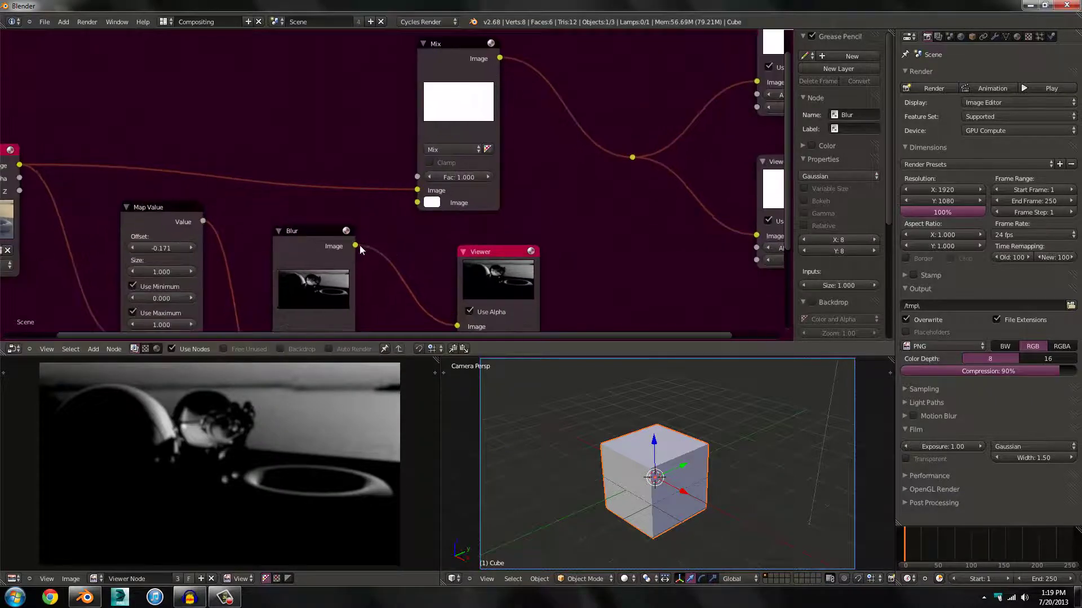
- Feed the Blur output into the Mix node's second Image input and set its blend type to Screen
{"action": "left_click_drag", "start_coordinate": [356, 246], "coordinate": [417, 202]}
{"action": "left_click", "coordinate": [451, 149]}
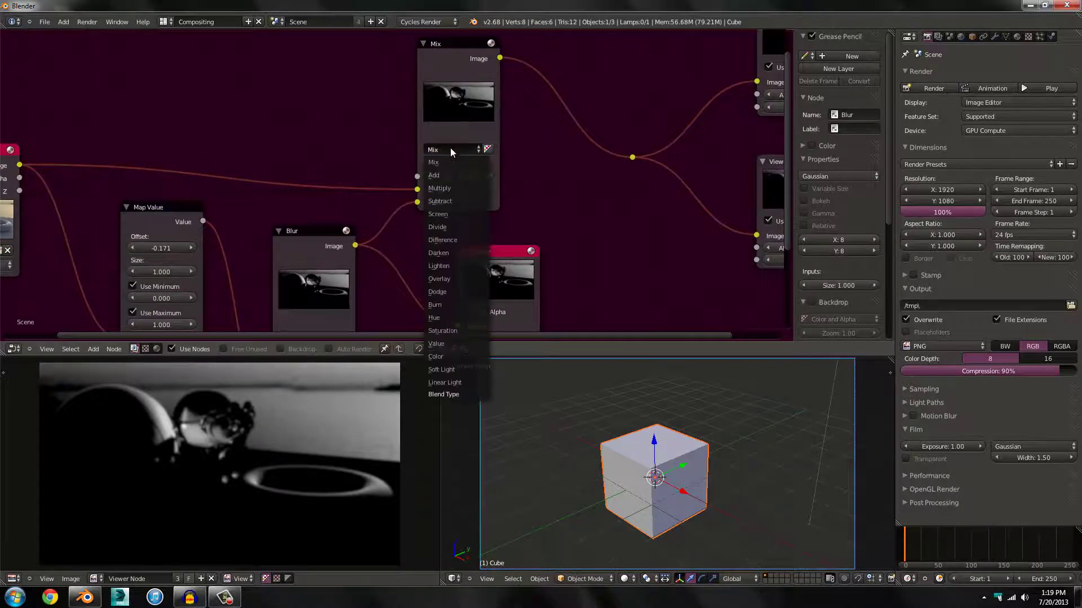
{"action": "left_click", "coordinate": [445, 214]}
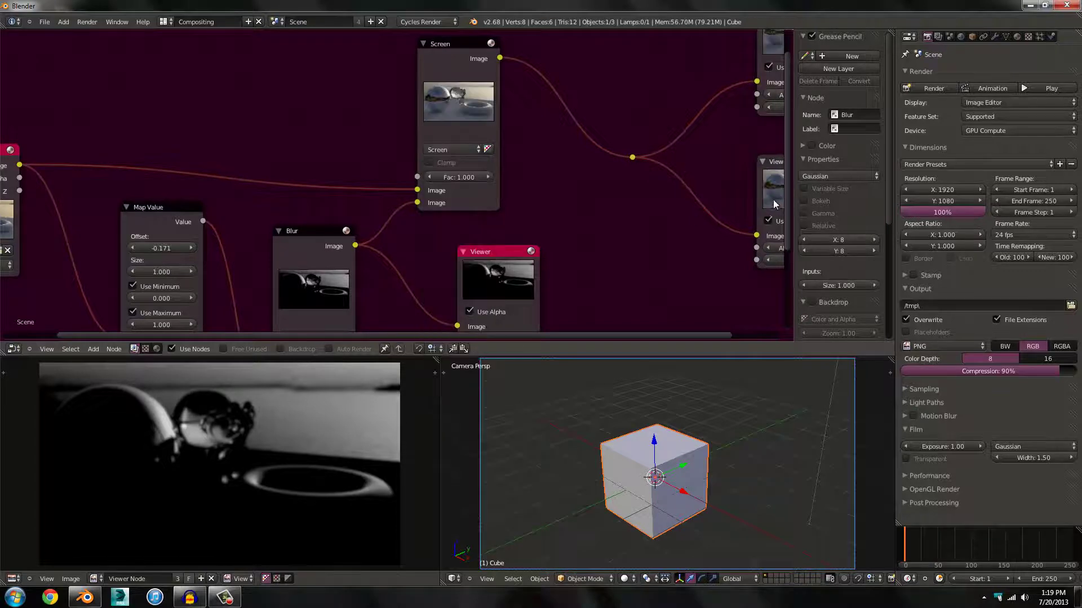
- Display the final Viewer node's output and examine the highlights on the ring and glass object up close
{"action": "left_click", "coordinate": [773, 203]}
{"action": "middle_click_drag", "start_coordinate": [377, 199], "coordinate": [385, 150]}
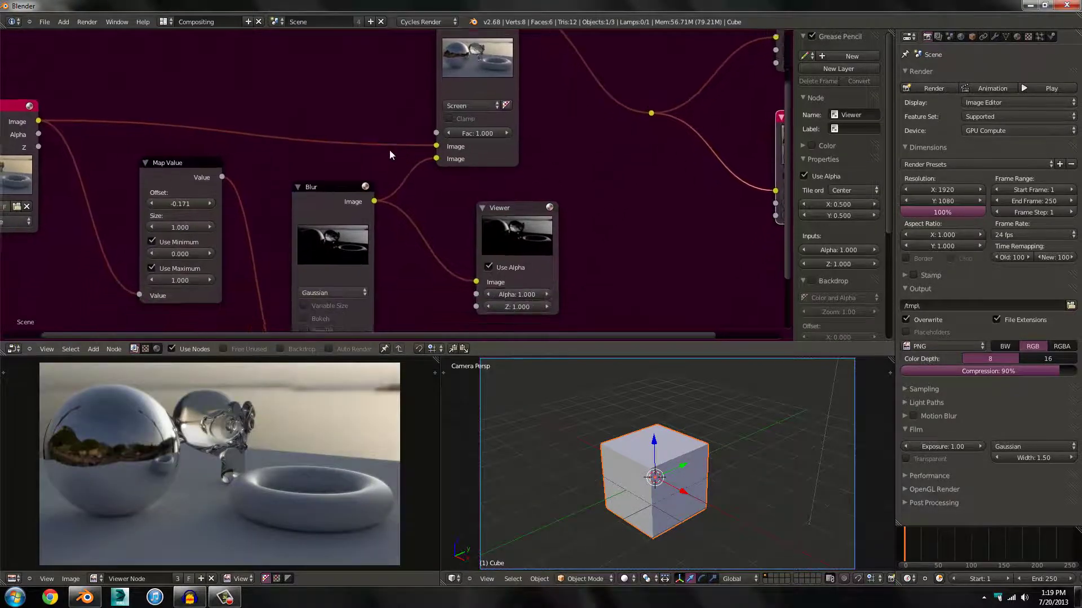
{"action": "scroll", "coordinate": [385, 156], "scroll_direction": "down", "scroll_amount": 1}
{"action": "scroll", "coordinate": [201, 471], "scroll_direction": "up", "scroll_amount": 6}
{"action": "middle_click_drag", "start_coordinate": [191, 459], "coordinate": [57, 418]}
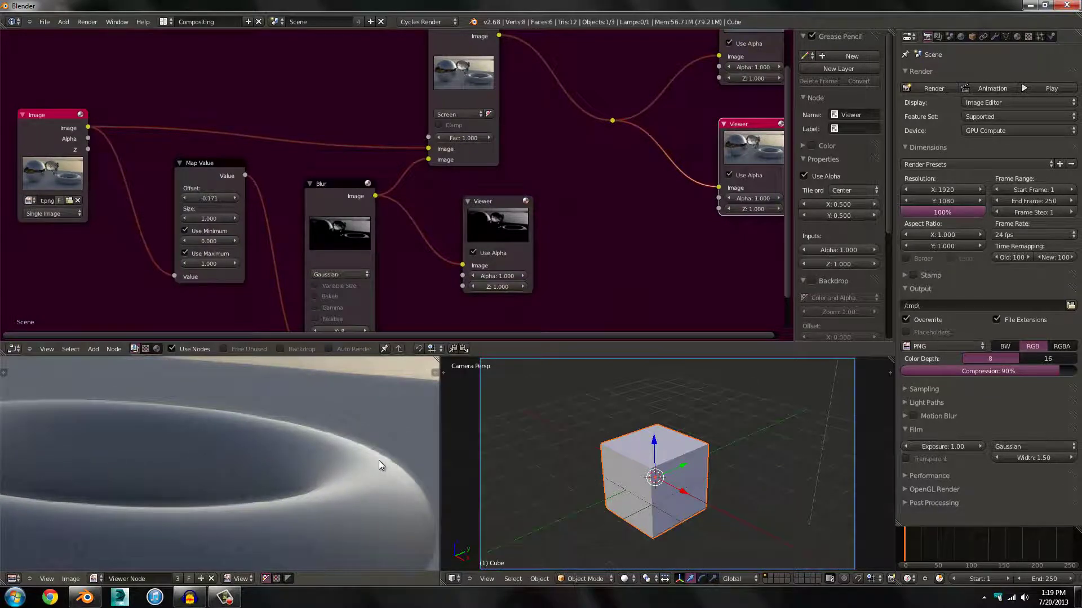
{"action": "middle_click_drag", "start_coordinate": [377, 462], "coordinate": [354, 464]}
{"action": "scroll", "coordinate": [300, 439], "scroll_direction": "down", "scroll_amount": 3}
{"action": "scroll", "coordinate": [338, 437], "scroll_direction": "up", "scroll_amount": 2}
{"action": "middle_click_drag", "start_coordinate": [176, 413], "coordinate": [11, 401]}
{"action": "scroll", "coordinate": [120, 404], "scroll_direction": "up", "scroll_amount": 4}
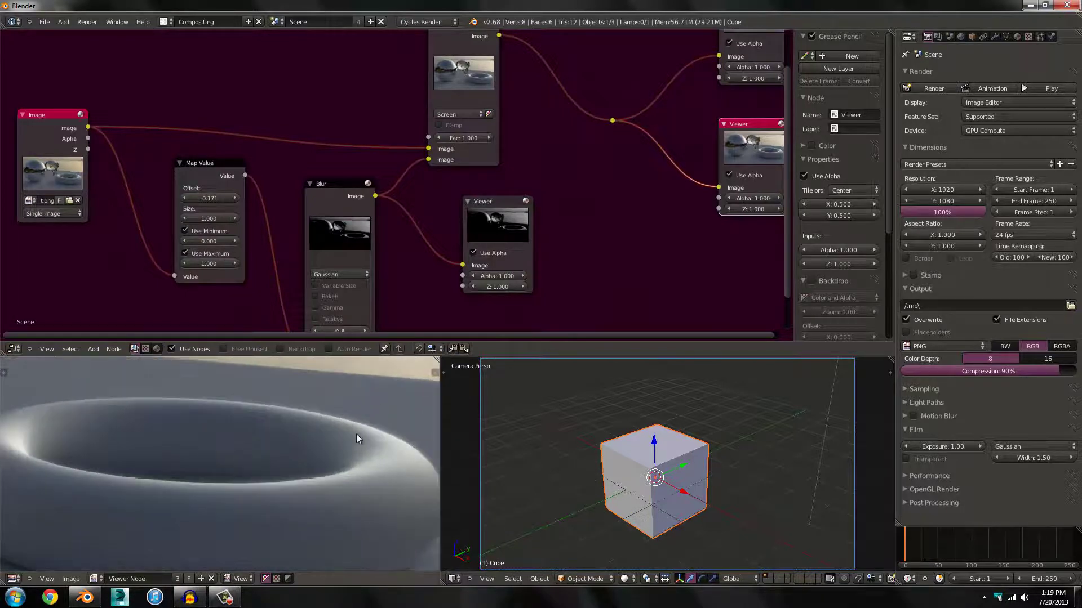
{"action": "scroll", "coordinate": [370, 441], "scroll_direction": "down", "scroll_amount": 4}
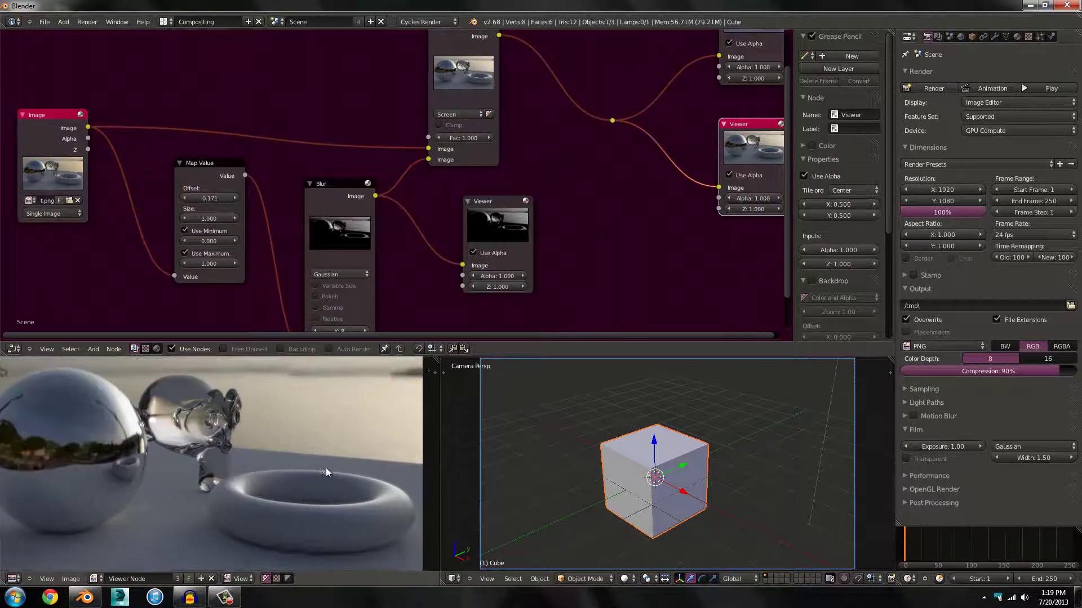
{"action": "scroll", "coordinate": [264, 470], "scroll_direction": "up", "scroll_amount": 6}
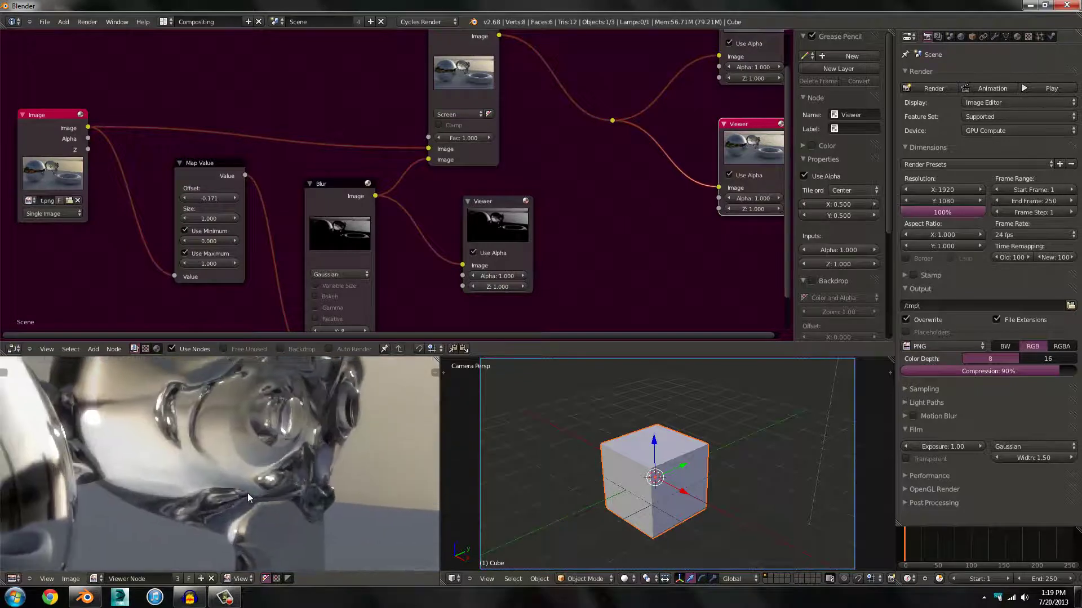
{"action": "middle_click_drag", "start_coordinate": [228, 434], "coordinate": [232, 466]}
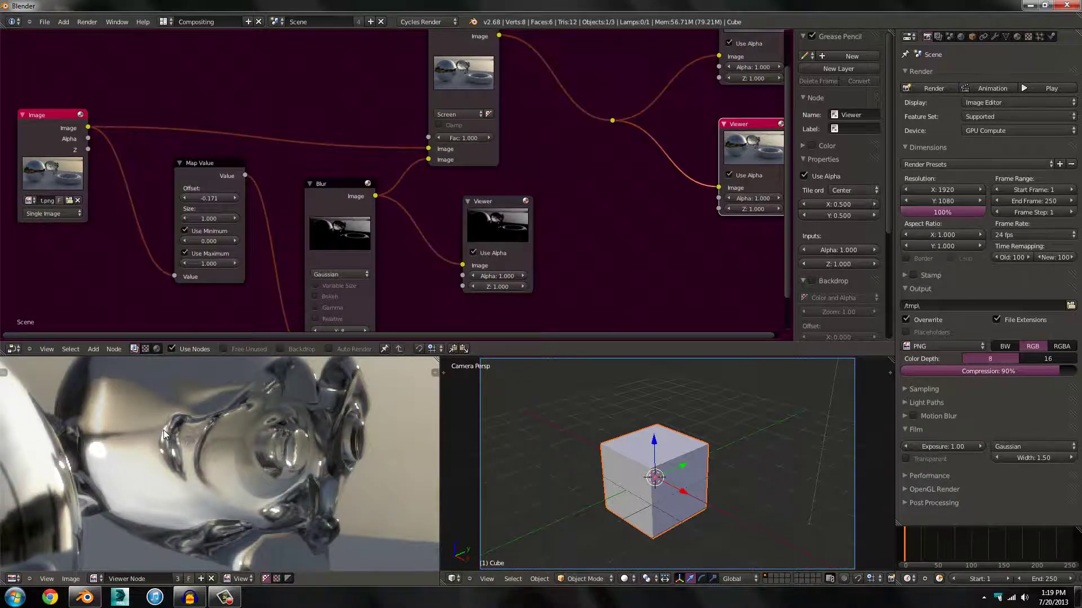
{"action": "scroll", "coordinate": [169, 439], "scroll_direction": "down", "scroll_amount": 3}
{"action": "key", "text": "Home"}
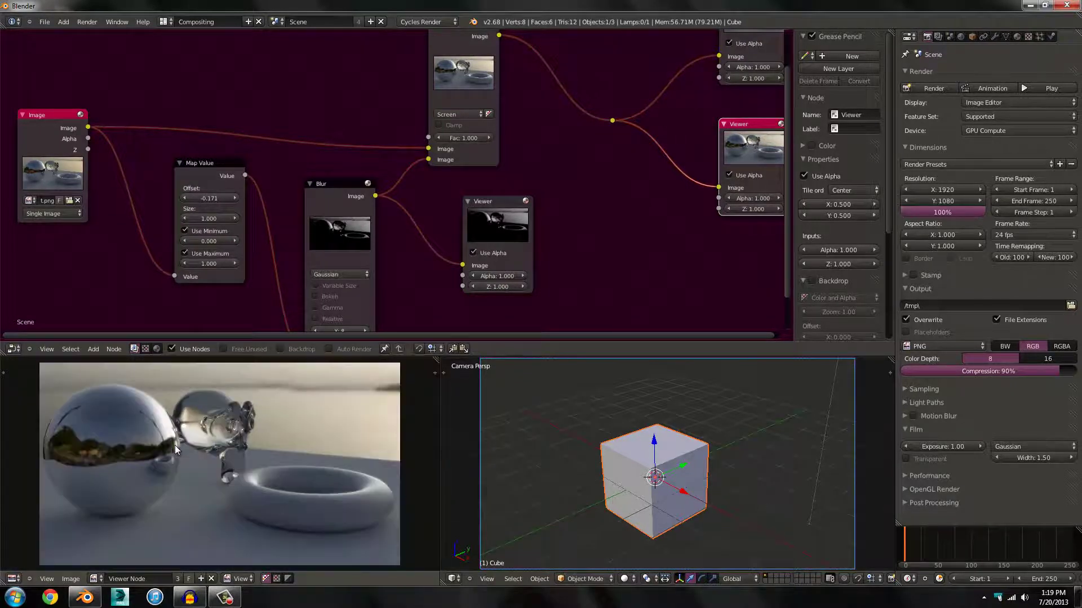
- Add a Gamma node and insert it on the link between the Image node and the Screen node
{"action": "scroll", "coordinate": [360, 141], "scroll_direction": "down", "scroll_amount": 1}
{"action": "middle_click_drag", "start_coordinate": [377, 143], "coordinate": [491, 166]}
{"action": "scroll", "coordinate": [436, 146], "scroll_direction": "down", "scroll_amount": 2}
{"action": "key", "text": "space"}
{"action": "type", "text": "Mix"}
{"action": "type", "text": "ga"}
{"action": "key", "text": "Return"}
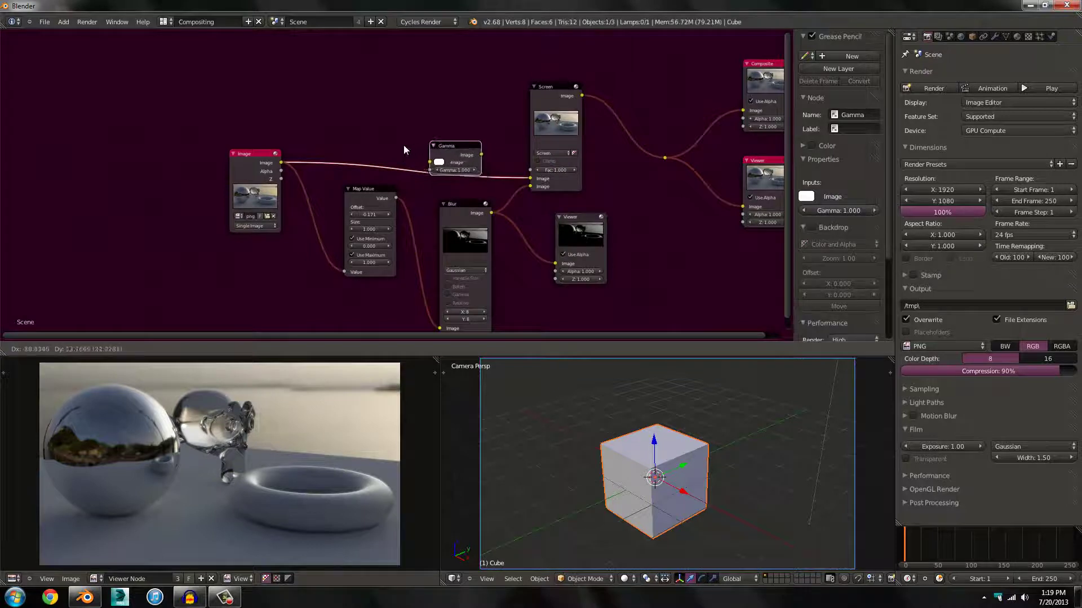
{"action": "left_click", "coordinate": [409, 151]}
{"action": "scroll", "coordinate": [482, 175], "scroll_direction": "up", "scroll_amount": 3}
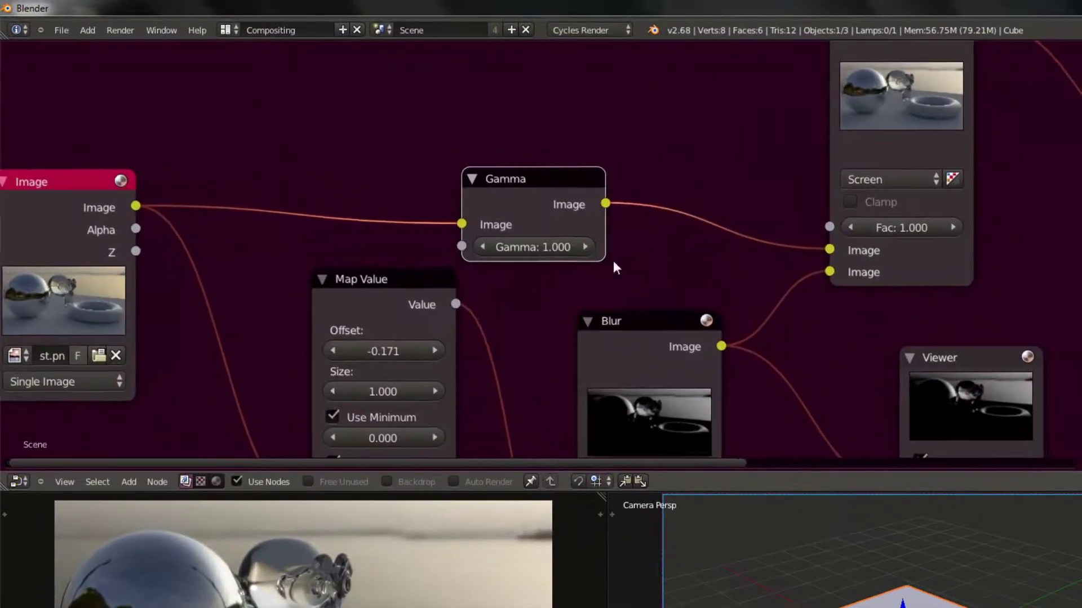
- Set the Gamma node's Gamma value to 0.1
{"action": "scroll", "coordinate": [616, 268], "scroll_direction": "up", "scroll_amount": 1}
{"action": "left_click", "coordinate": [496, 248]}
{"action": "type", "text": ".1"}
{"action": "key", "text": "Return"}
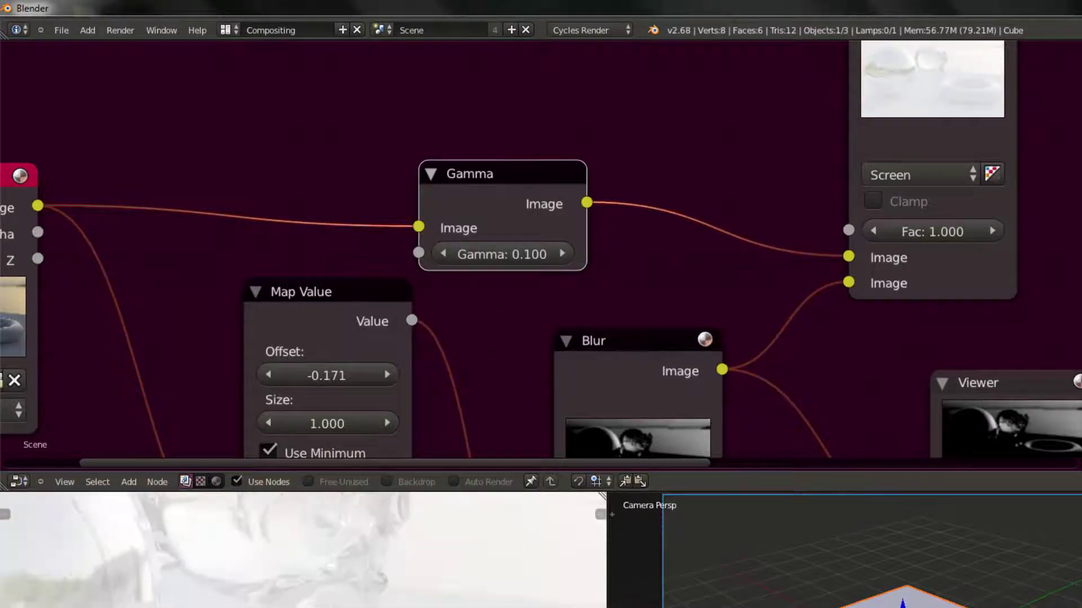
- Set the Gamma node's Gamma value to 0.2 and check the brightened image in the preview
{"action": "left_click", "coordinate": [515, 248]}
{"action": "type", "text": ".2"}
{"action": "key", "text": "Return"}
{"action": "scroll", "coordinate": [304, 550], "scroll_direction": "down", "scroll_amount": 5}
{"action": "middle_click_drag", "start_coordinate": [272, 569], "coordinate": [305, 574]}
{"action": "scroll", "coordinate": [304, 574], "scroll_direction": "up", "scroll_amount": 2}
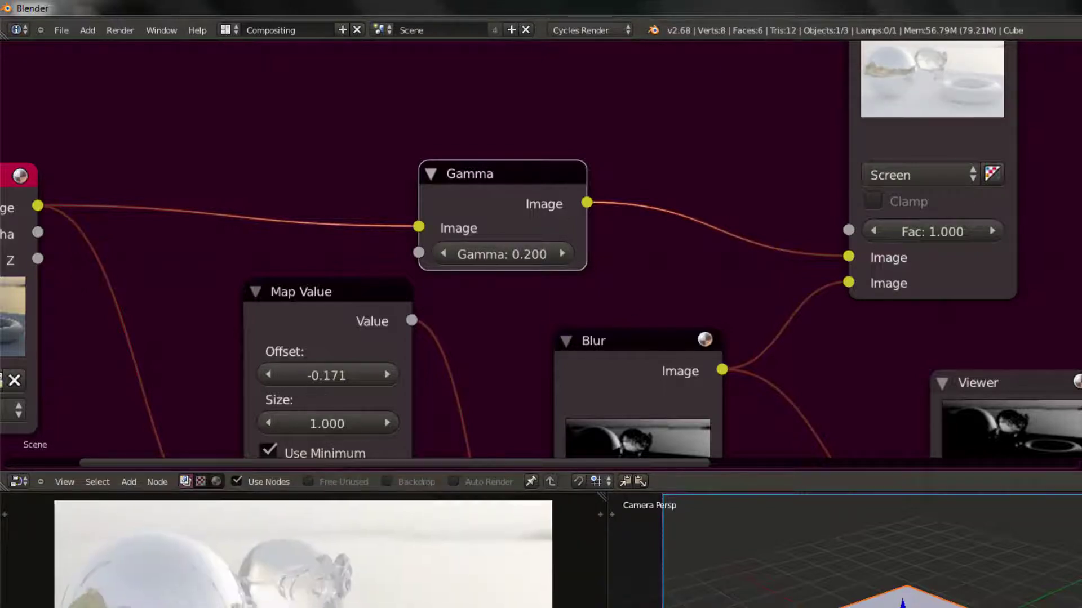
- Select the Gamma, Map Value and Blur nodes together and move them down slightly
{"action": "scroll", "coordinate": [605, 338], "scroll_direction": "down", "scroll_amount": 2}
{"action": "scroll", "coordinate": [605, 338], "scroll_direction": "down", "scroll_amount": 2}
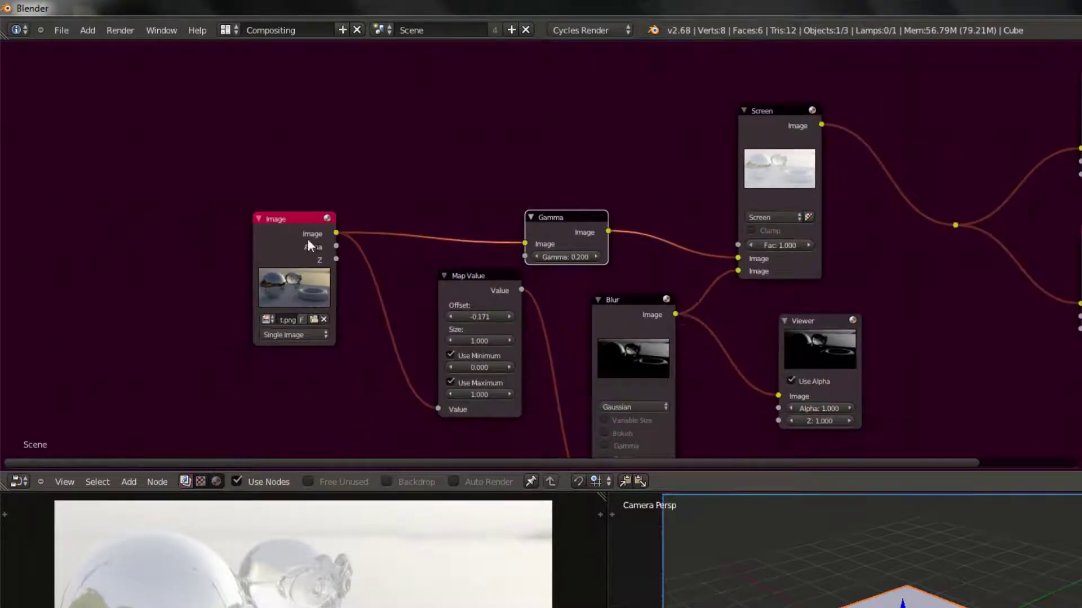
{"action": "scroll", "coordinate": [607, 299], "scroll_direction": "down", "scroll_amount": 3}
{"action": "key", "text": "b"}
{"action": "left_click_drag", "start_coordinate": [437, 158], "coordinate": [621, 395]}
{"action": "key", "text": "g"}
{"action": "left_click", "coordinate": [617, 419]}
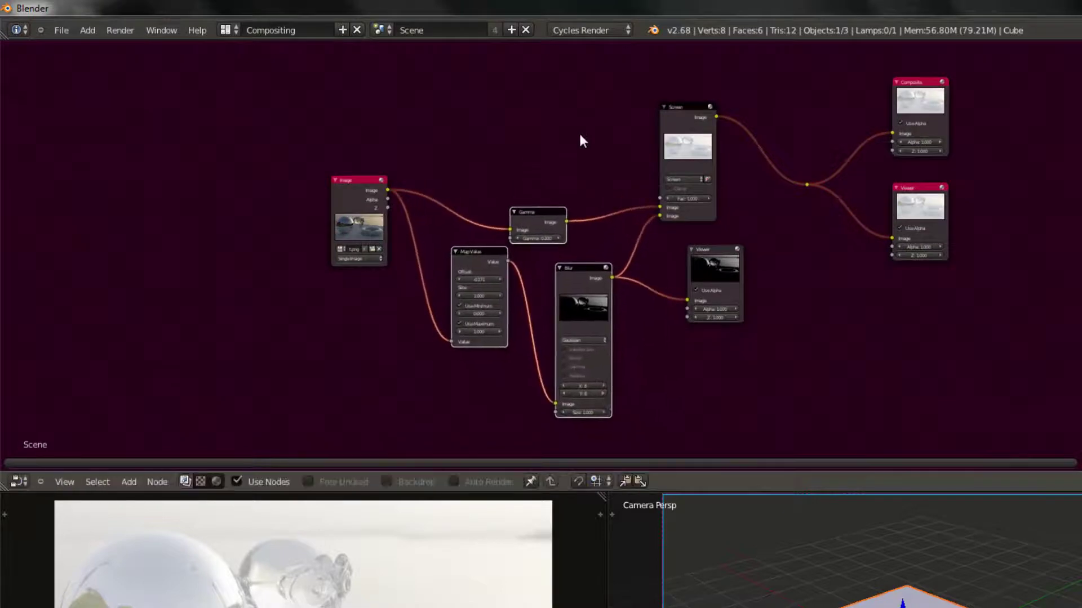
- Route Gamma into the Screen node's second Image input and the original Image directly into its first
{"action": "scroll", "coordinate": [572, 217], "scroll_direction": "up", "scroll_amount": 4}
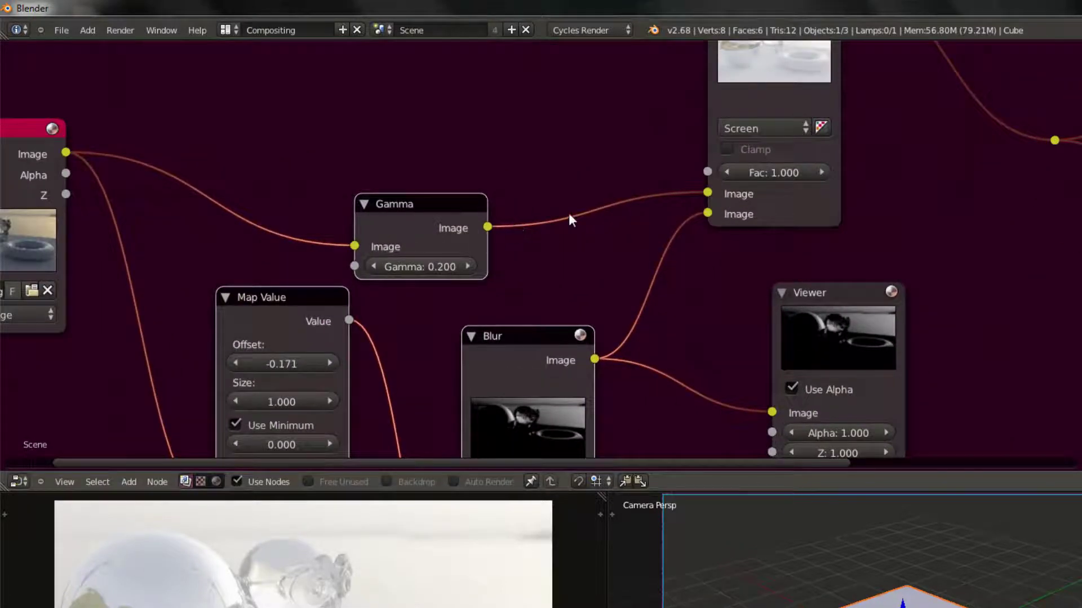
{"action": "left_click_drag", "start_coordinate": [567, 221], "coordinate": [707, 214]}
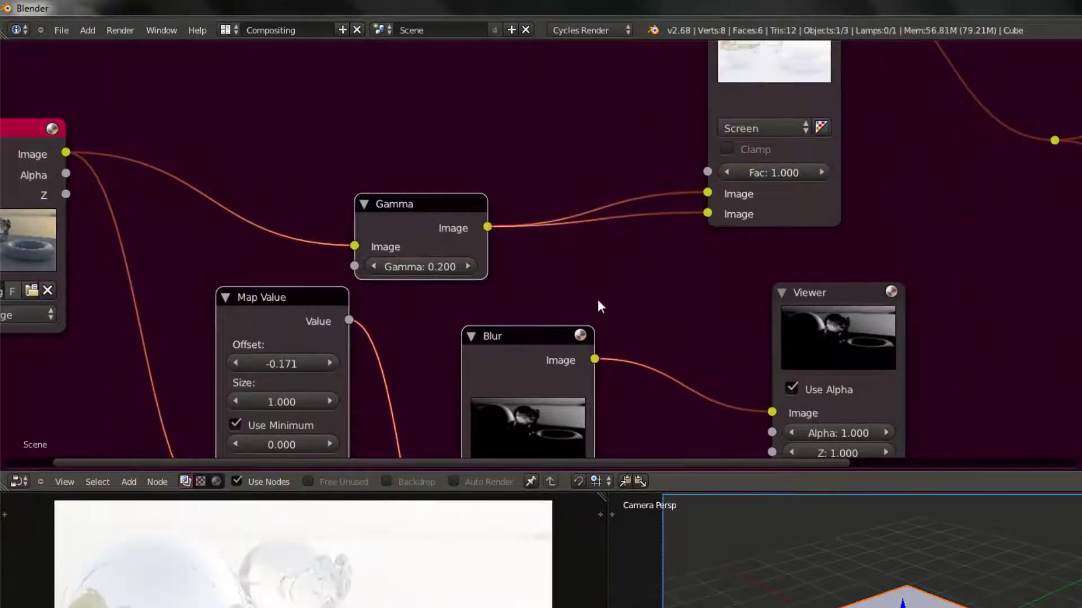
{"action": "left_click_drag", "start_coordinate": [66, 153], "coordinate": [703, 193]}
- Change the Screen node's blend type to Mix and drive its Fac input with the Blur output
{"action": "left_click", "coordinate": [745, 130]}
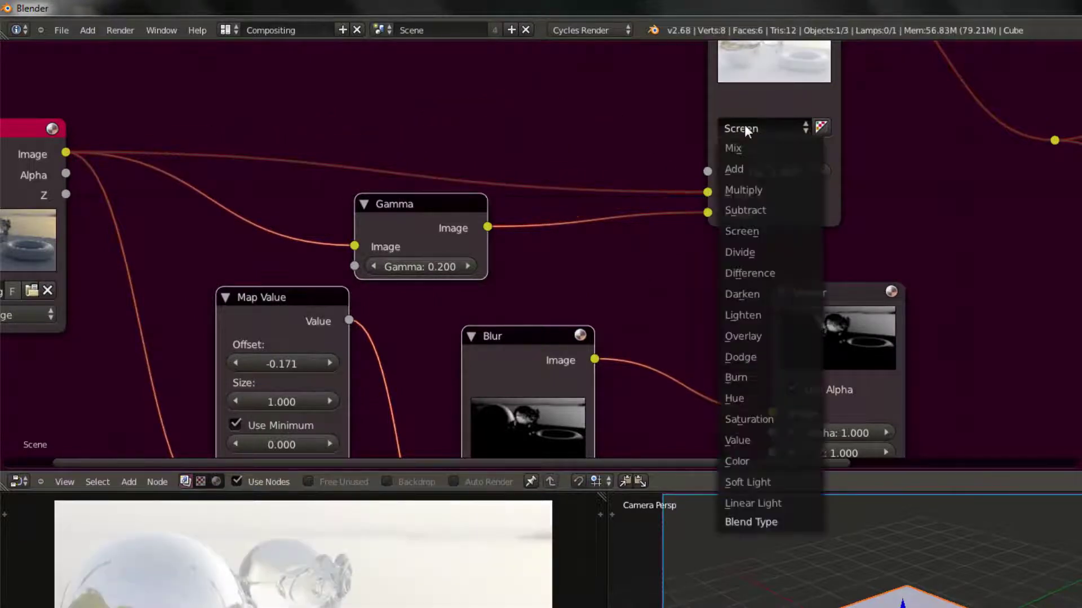
{"action": "left_click", "coordinate": [734, 148]}
{"action": "middle_click_drag", "start_coordinate": [725, 116], "coordinate": [603, 291]}
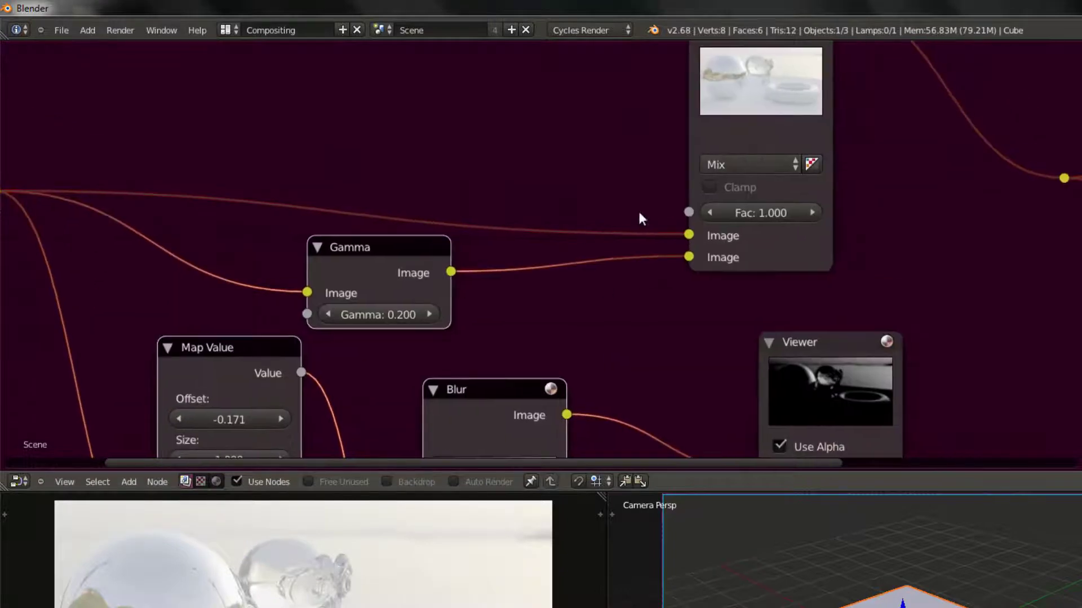
{"action": "left_click_drag", "start_coordinate": [568, 413], "coordinate": [691, 210]}
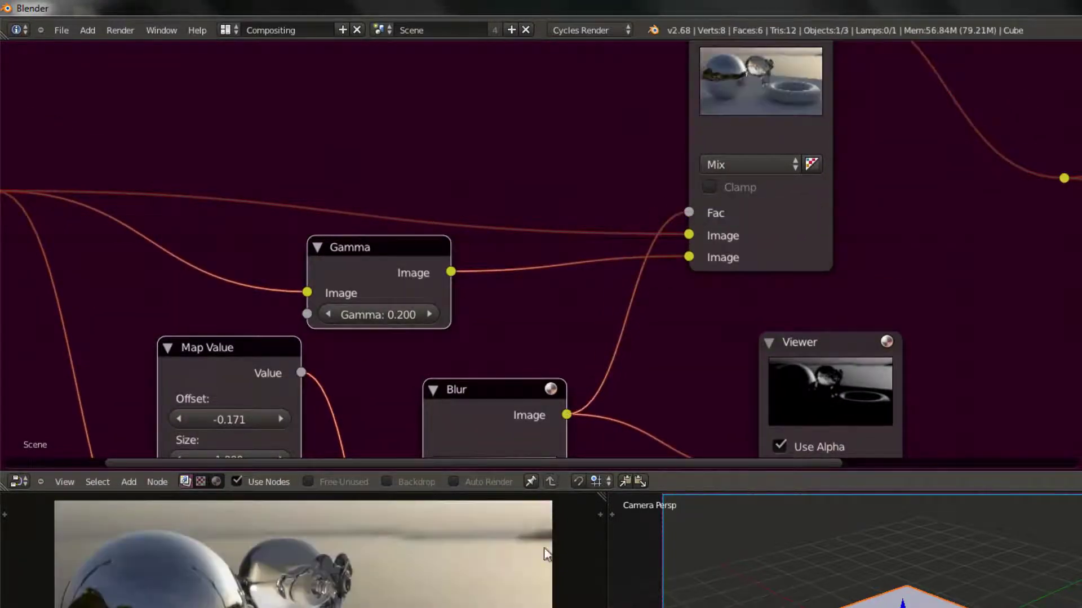
- Examine the mixed bloom result around the ring in the image preview
{"action": "middle_click_drag", "start_coordinate": [690, 527], "coordinate": [303, 421]}
{"action": "scroll", "coordinate": [506, 257], "scroll_direction": "up", "scroll_amount": 3}
{"action": "scroll", "coordinate": [506, 257], "scroll_direction": "down", "scroll_amount": 3}
{"action": "middle_click_drag", "start_coordinate": [324, 233], "coordinate": [804, 298]}
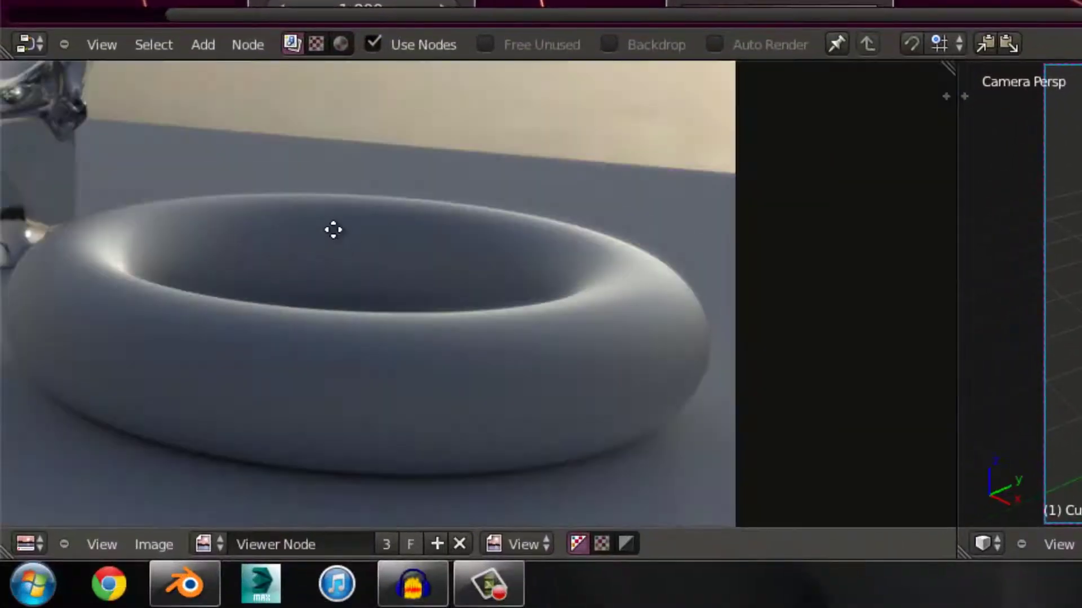
{"action": "scroll", "coordinate": [804, 299], "scroll_direction": "down", "scroll_amount": 2}
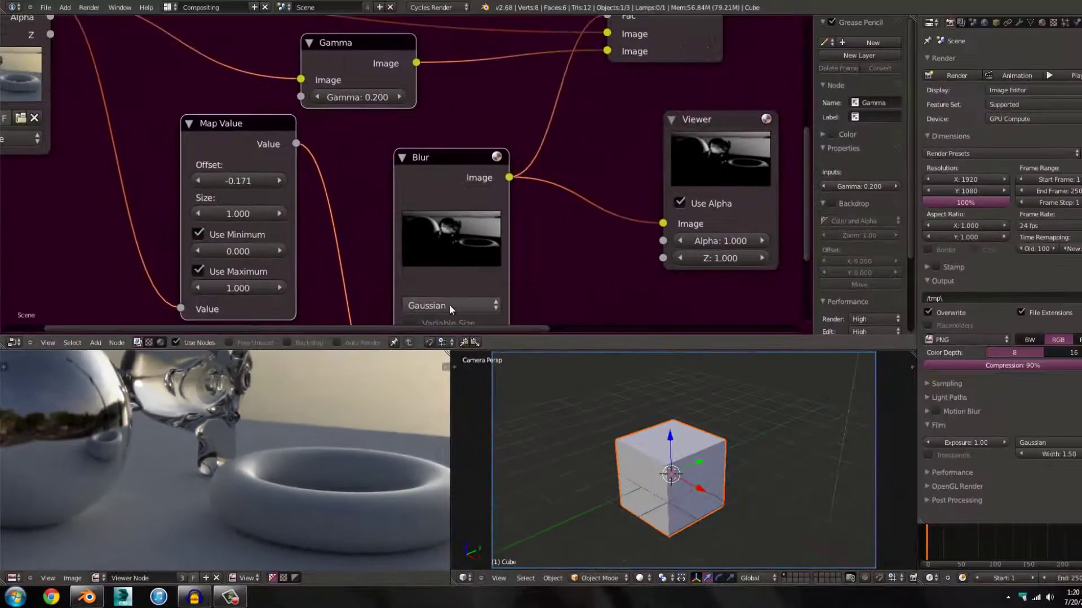
- Display the output of the Viewer linked to Blur and examine the blurred highlight mask up close
{"action": "middle_click_drag", "start_coordinate": [450, 306], "coordinate": [489, 249]}
{"action": "scroll", "coordinate": [428, 224], "scroll_direction": "down", "scroll_amount": 1}
{"action": "left_click", "coordinate": [727, 66]}
{"action": "middle_click_drag", "start_coordinate": [248, 242], "coordinate": [264, 279]}
{"action": "scroll", "coordinate": [265, 280], "scroll_direction": "up", "scroll_amount": 3}
{"action": "middle_click_drag", "start_coordinate": [287, 395], "coordinate": [220, 400]}
{"action": "scroll", "coordinate": [254, 413], "scroll_direction": "up", "scroll_amount": 2}
{"action": "scroll", "coordinate": [193, 212], "scroll_direction": "up", "scroll_amount": 3}
{"action": "middle_click_drag", "start_coordinate": [233, 172], "coordinate": [260, 72]}
- Detach the Map Value link from the Blur node and reconnect it to Blur's Image input
{"action": "left_click_drag", "start_coordinate": [327, 217], "coordinate": [423, 221]}
{"action": "left_click", "coordinate": [370, 228]}
{"action": "type", "text": "1"}
{"action": "left_click", "coordinate": [424, 235]}
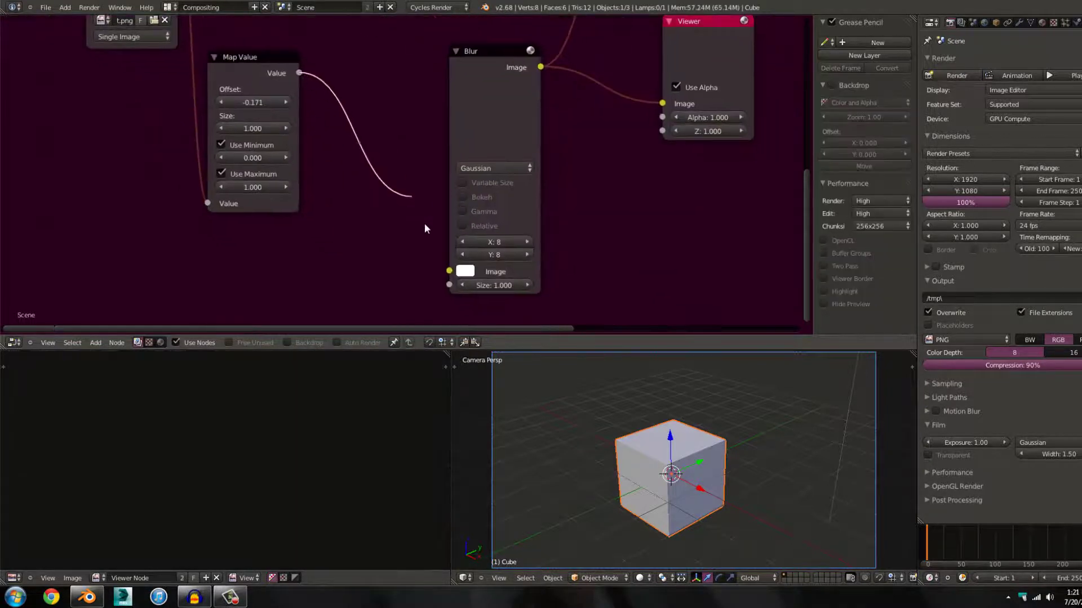
{"action": "left_click_drag", "start_coordinate": [425, 225], "coordinate": [449, 271]}
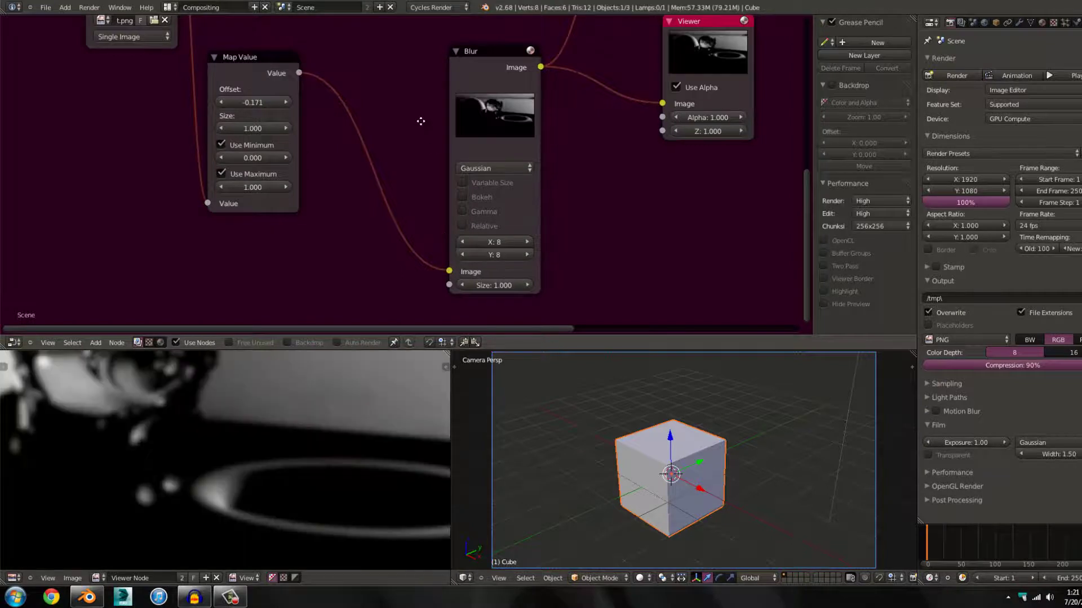
- Enable the Gamma option on the Blur node
{"action": "middle_click_drag", "start_coordinate": [420, 123], "coordinate": [390, 157]}
{"action": "scroll", "coordinate": [390, 157], "scroll_direction": "up", "scroll_amount": 1}
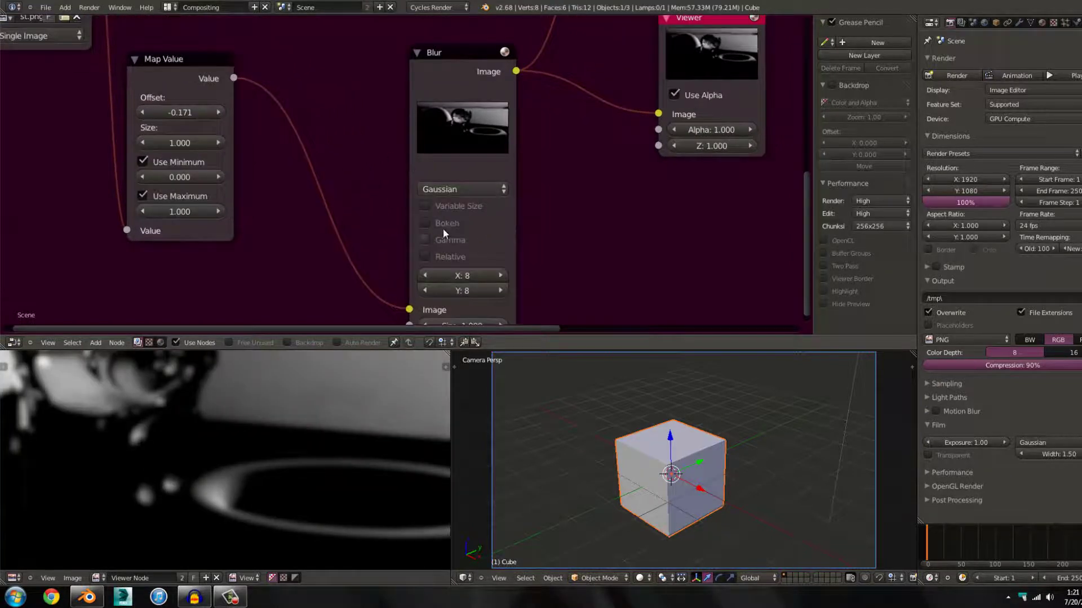
{"action": "left_click", "coordinate": [426, 240]}
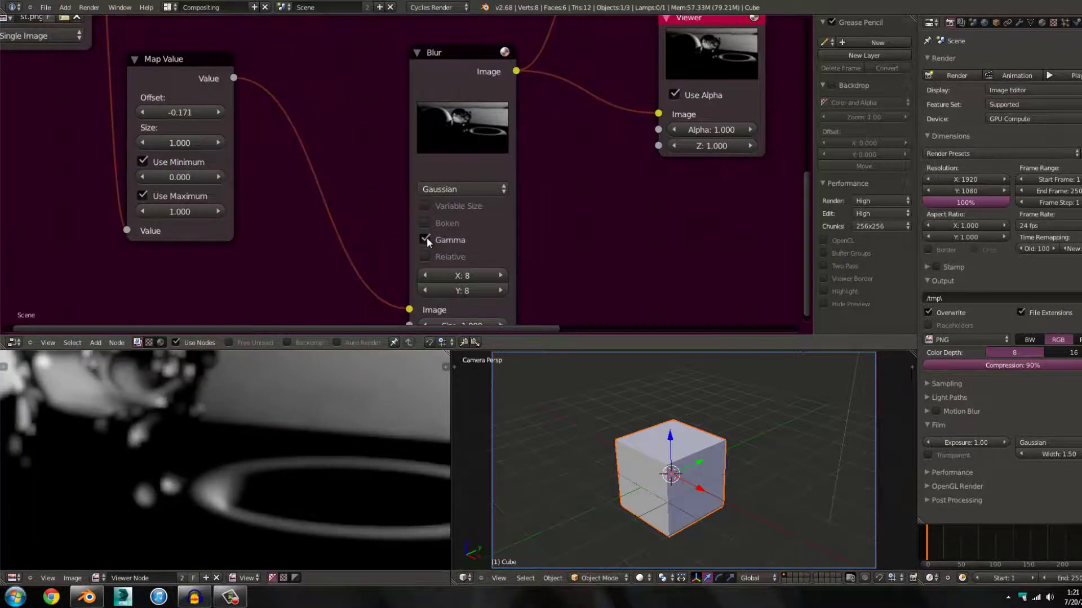
- Display the Viewer output linked to Mix, examine the bloom around the ring and spheres, and compare it with the blurred mask
{"action": "middle_click_drag", "start_coordinate": [562, 125], "coordinate": [484, 156]}
{"action": "scroll", "coordinate": [417, 136], "scroll_direction": "down", "scroll_amount": 4}
{"action": "left_click", "coordinate": [689, 147]}
{"action": "scroll", "coordinate": [367, 233], "scroll_direction": "up", "scroll_amount": 2}
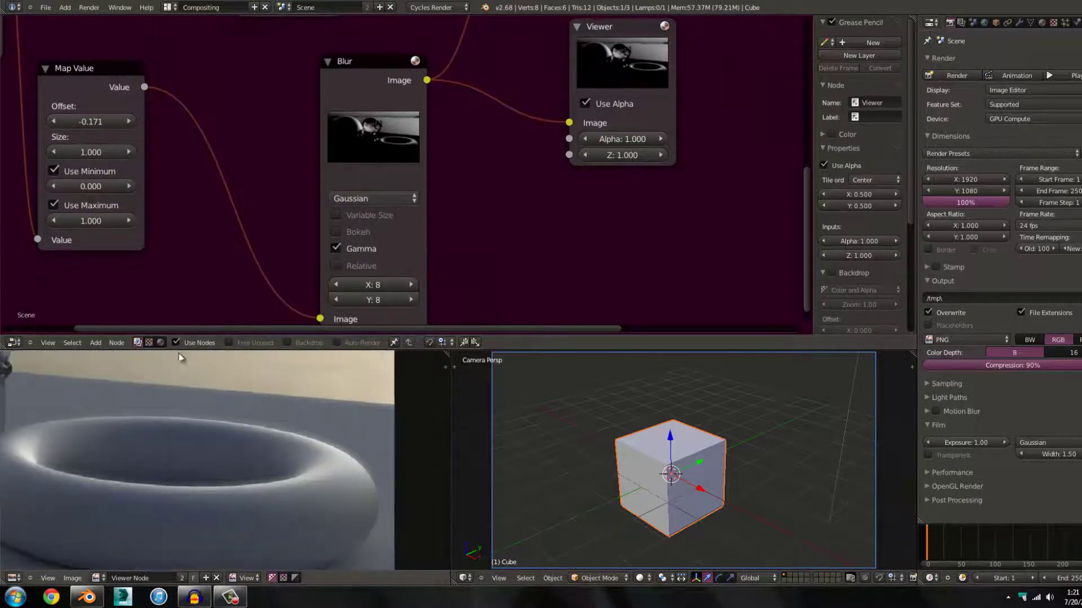
{"action": "scroll", "coordinate": [186, 366], "scroll_direction": "up", "scroll_amount": 3}
{"action": "middle_click_drag", "start_coordinate": [357, 408], "coordinate": [214, 402]}
{"action": "middle_click_drag", "start_coordinate": [272, 266], "coordinate": [256, 327]}
{"action": "scroll", "coordinate": [256, 315], "scroll_direction": "down", "scroll_amount": 3}
{"action": "middle_click_drag", "start_coordinate": [120, 401], "coordinate": [369, 464]}
{"action": "scroll", "coordinate": [369, 463], "scroll_direction": "down", "scroll_amount": 6}
{"action": "middle_click_drag", "start_coordinate": [196, 413], "coordinate": [427, 442]}
{"action": "scroll", "coordinate": [428, 442], "scroll_direction": "up", "scroll_amount": 3}
{"action": "middle_click_drag", "start_coordinate": [265, 425], "coordinate": [243, 409]}
{"action": "scroll", "coordinate": [242, 408], "scroll_direction": "down", "scroll_amount": 4}
{"action": "scroll", "coordinate": [559, 240], "scroll_direction": "down", "scroll_amount": 4}
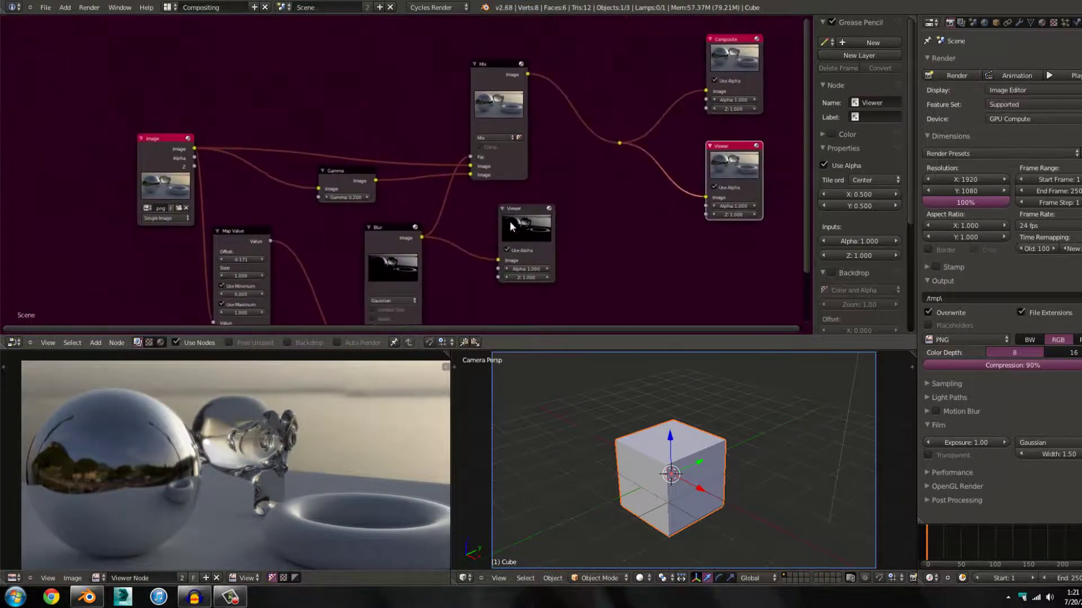
{"action": "left_click", "coordinate": [514, 218]}
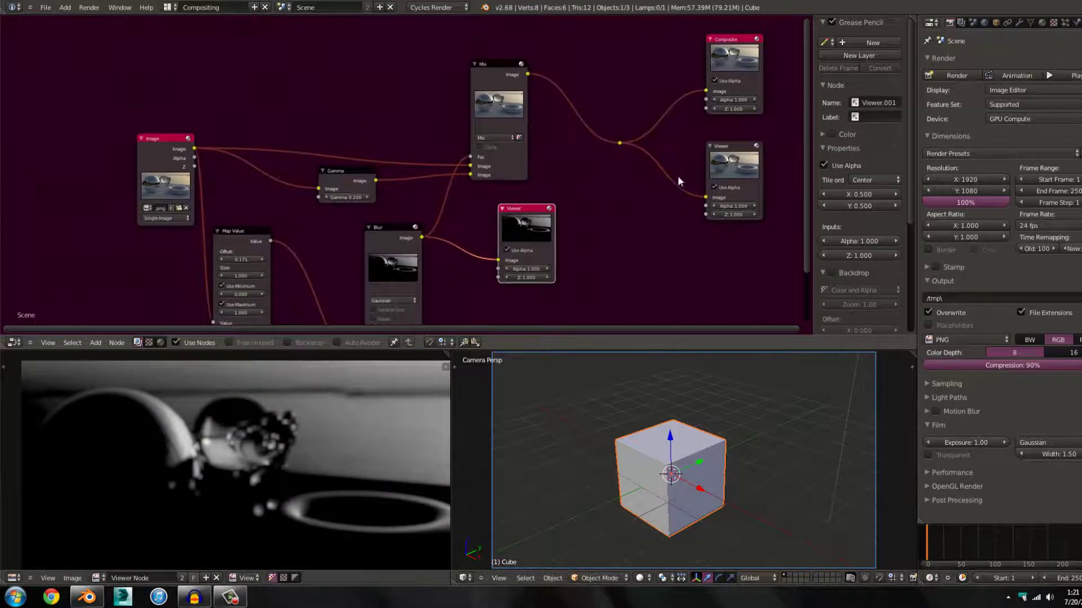
{"action": "left_click", "coordinate": [722, 172]}
- Duplicate the Blur node's Viewer, place the copy above the Gamma node, and link the original Image output to it
{"action": "left_click", "coordinate": [515, 230]}
{"action": "key", "text": "shift+d"}
{"action": "left_click", "coordinate": [379, 64]}
{"action": "left_click_drag", "start_coordinate": [195, 149], "coordinate": [354, 101]}
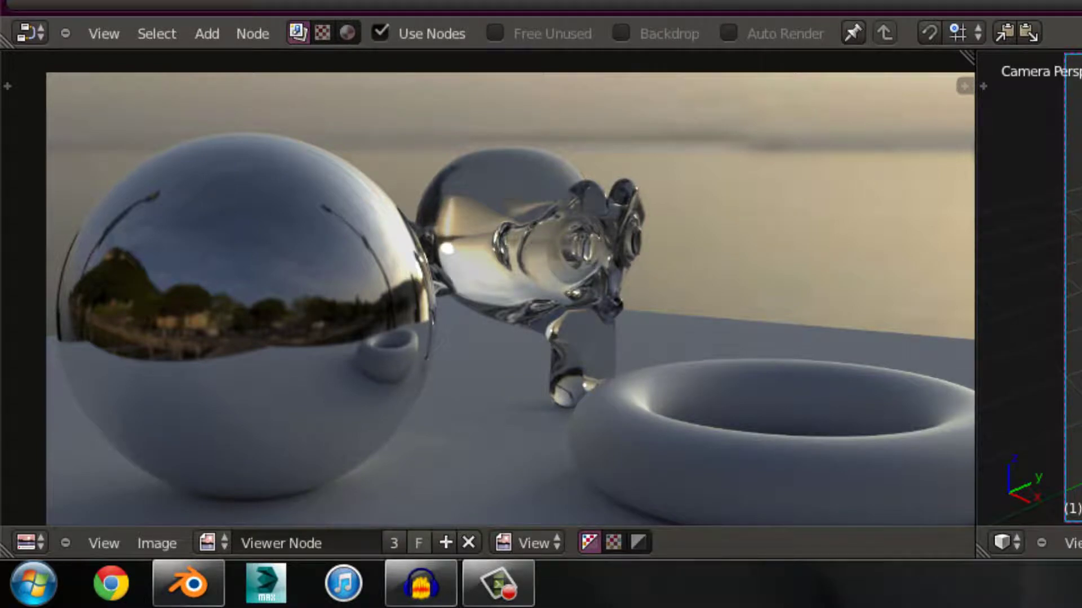
- Examine the ring's highlights up close in the image preview and return to the full image
{"action": "middle_click_drag", "start_coordinate": [631, 307], "coordinate": [490, 234]}
{"action": "scroll", "coordinate": [744, 305], "scroll_direction": "up", "scroll_amount": 3}
{"action": "middle_click_drag", "start_coordinate": [745, 305], "coordinate": [500, 178]}
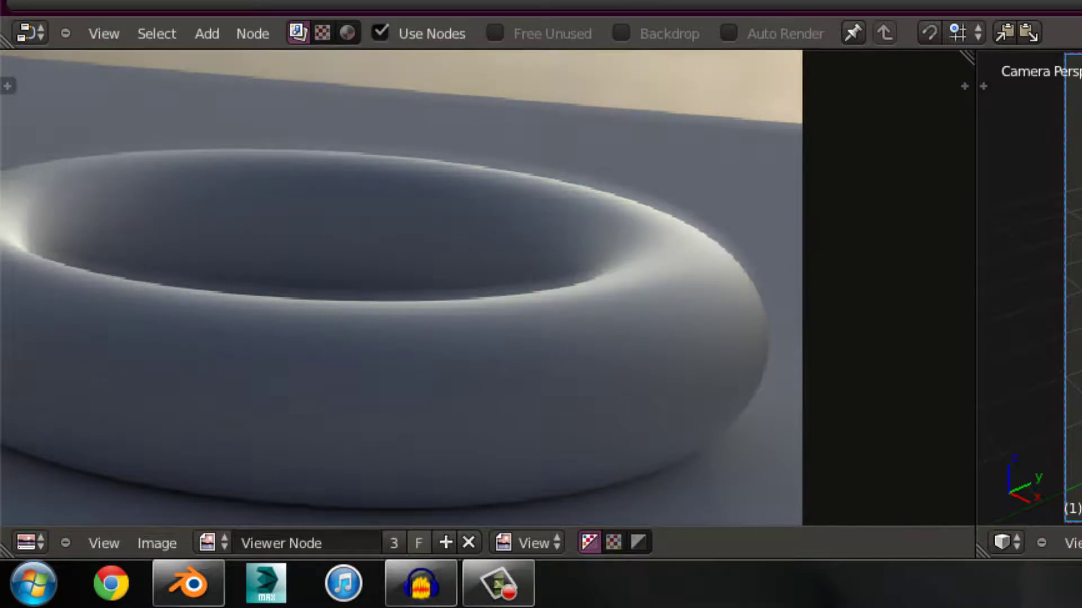
{"action": "middle_click_drag", "start_coordinate": [330, 356], "coordinate": [532, 362]}
{"action": "scroll", "coordinate": [529, 354], "scroll_direction": "down", "scroll_amount": 5}
{"action": "scroll", "coordinate": [532, 362], "scroll_direction": "up", "scroll_amount": 1}
{"action": "key", "text": "Home"}
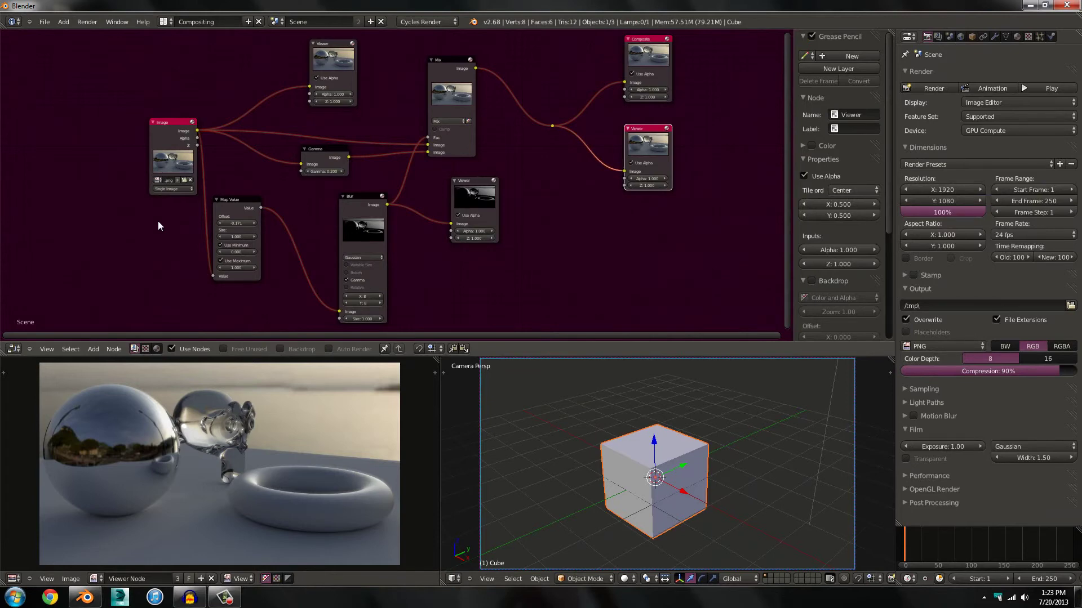
- Switch to Audacity to view the running audio recording
{"action": "left_click", "coordinate": [190, 597]}
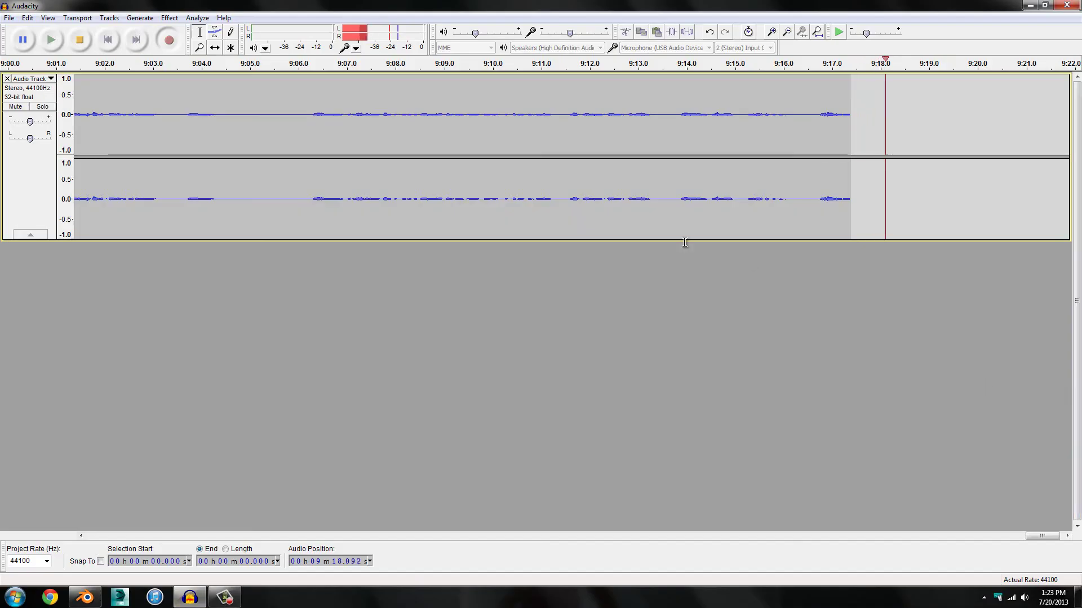